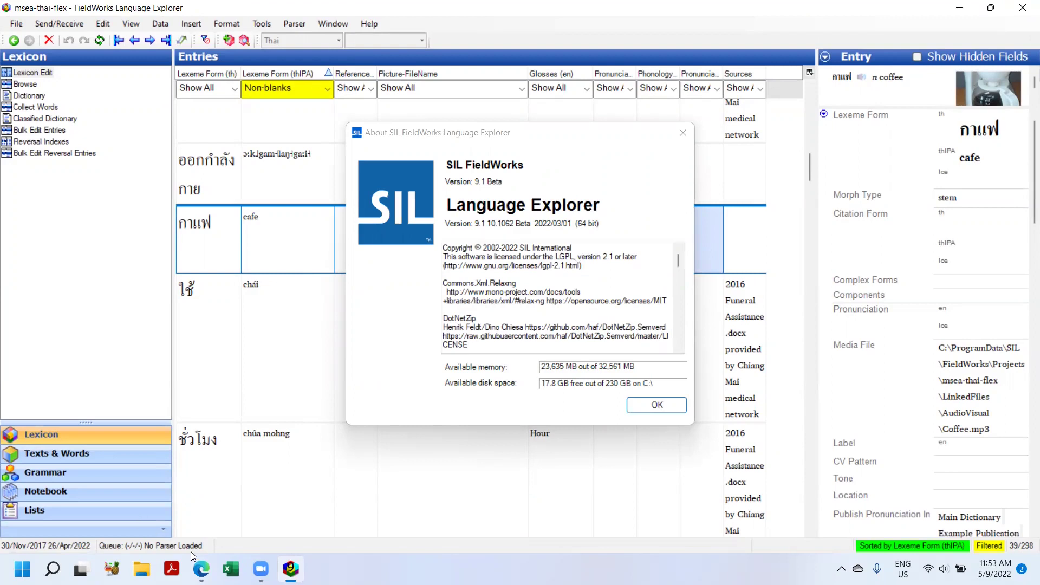
mouse_move(201, 568)
click(272, 490)
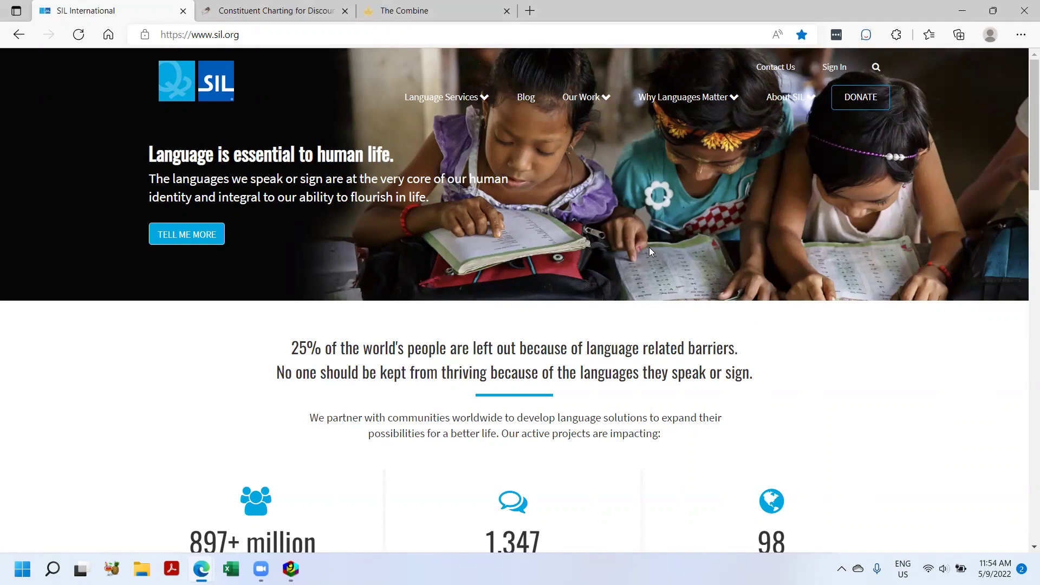
Navigate via Featured Products, the FLEx page and Downloads to the FieldWorks 9.1.8/10 Beta page.
mouse_move(441, 98)
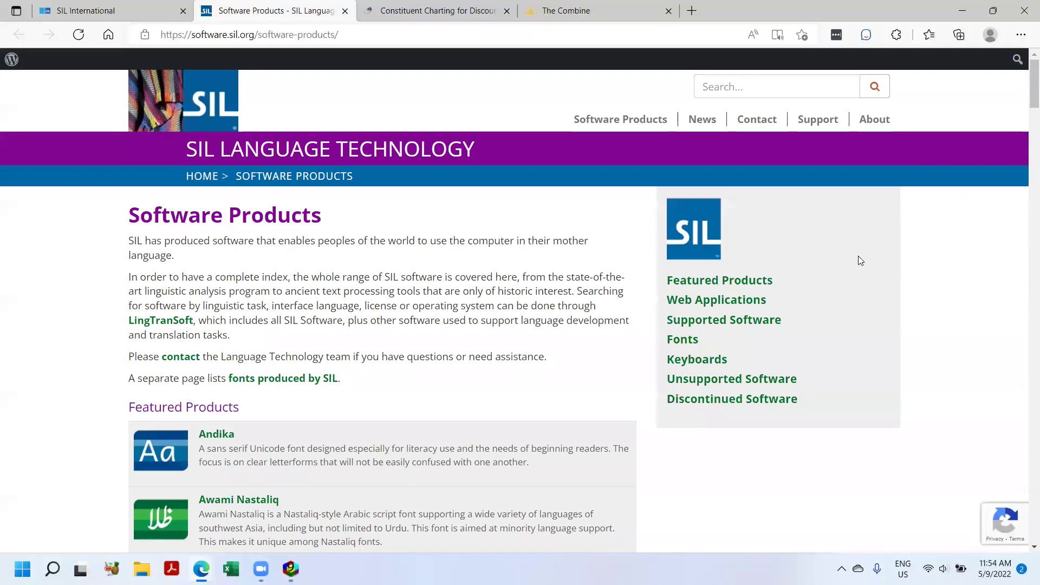
click(699, 282)
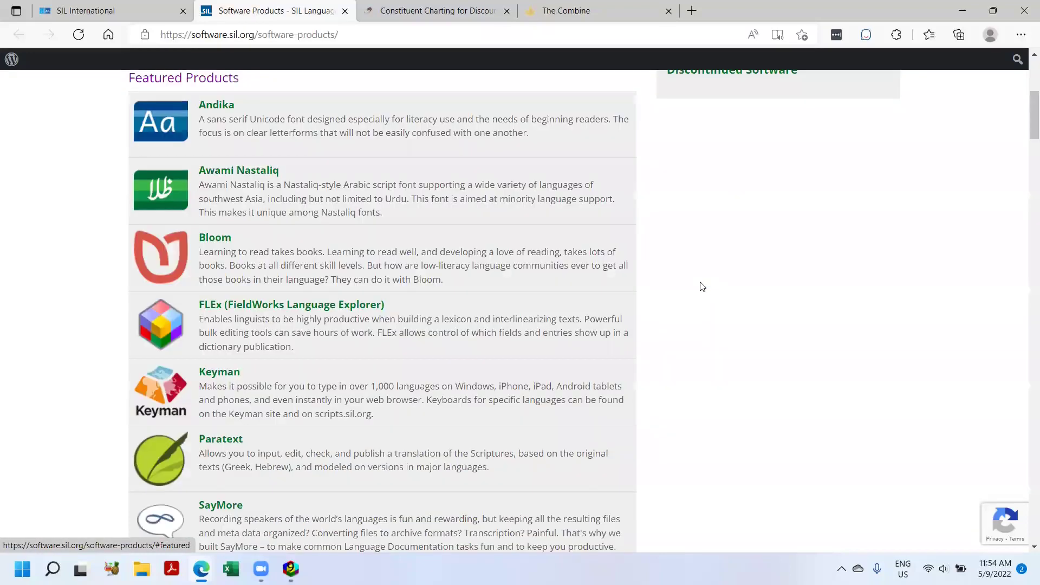
click(252, 310)
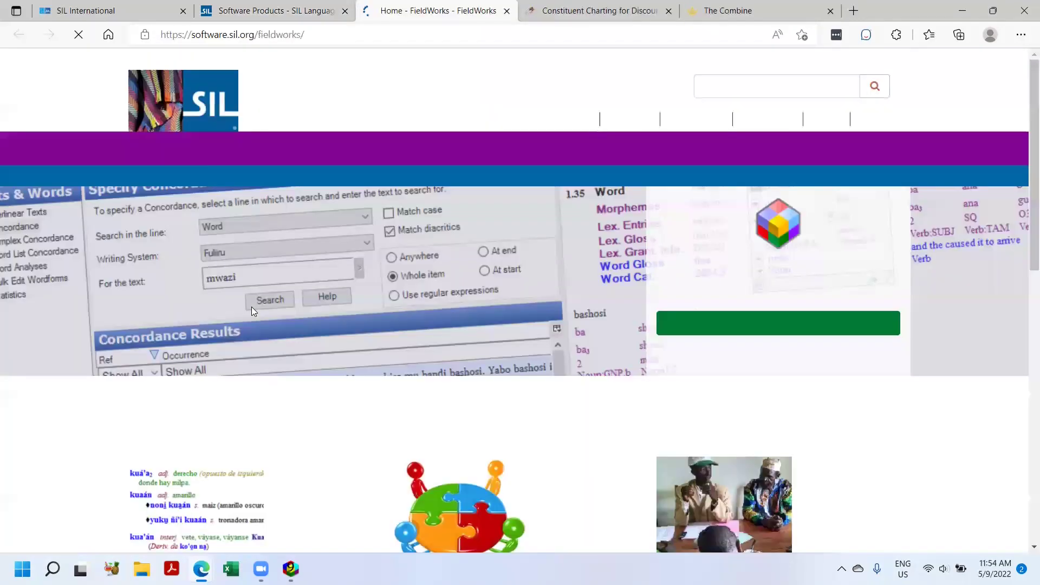
click(728, 336)
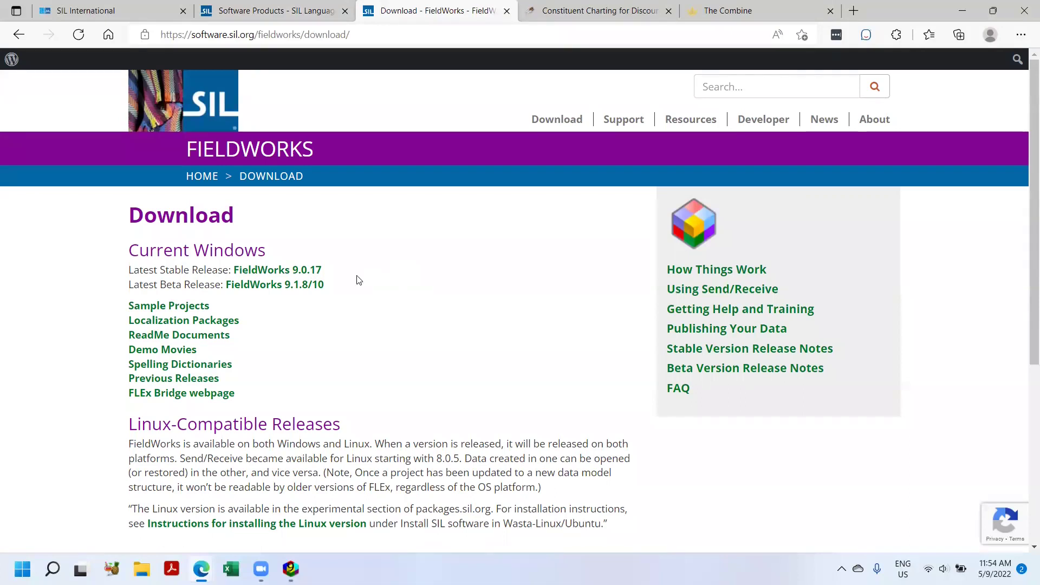
click(305, 287)
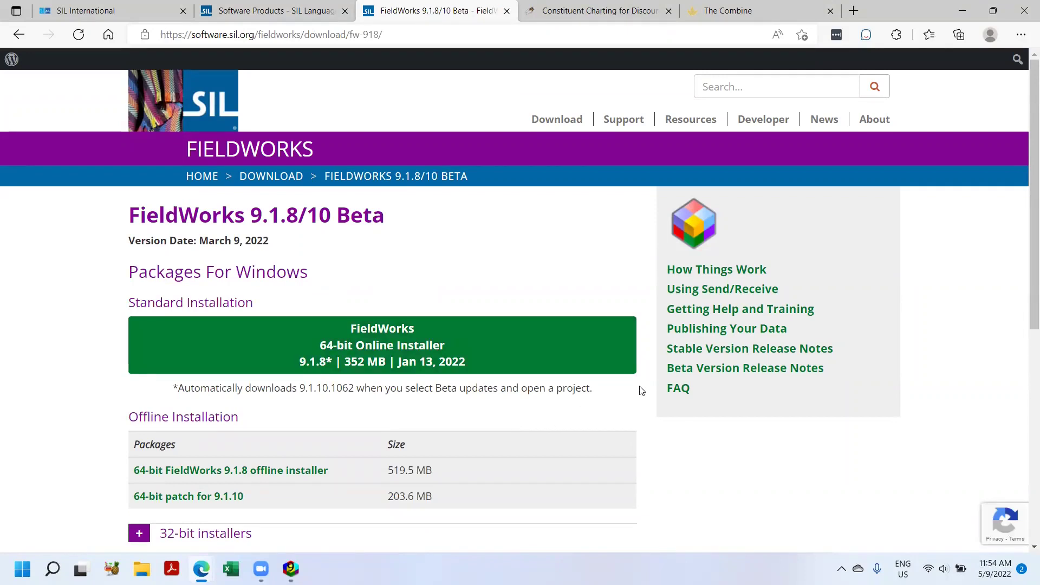
Read the Beta Version Release Notes' Discourse chart changes and 9.1.10–9.1.6 bug fixes, then return to the top.
click(737, 368)
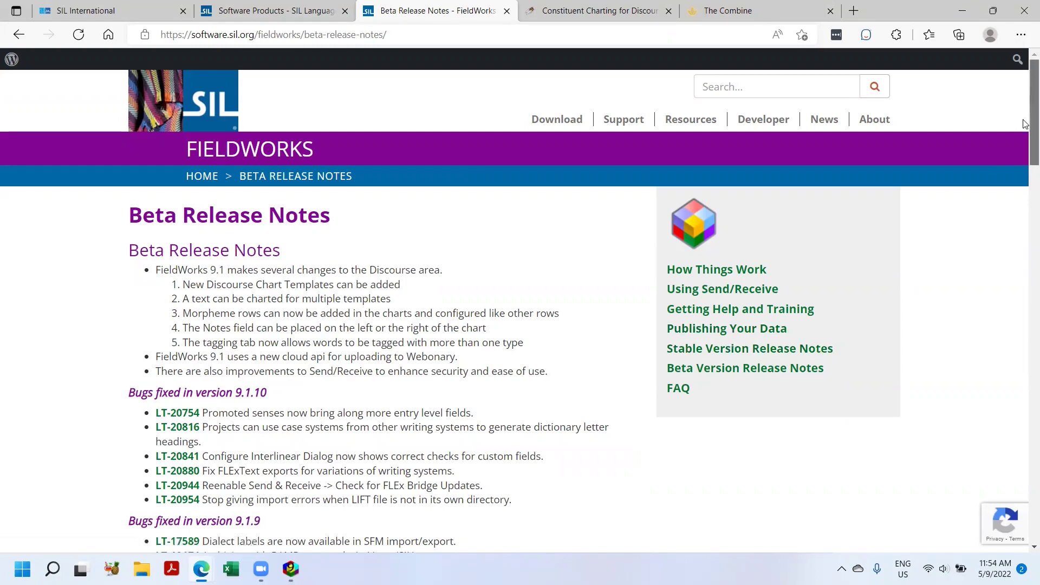
scroll(996, 163, down, 4)
scroll(520, 315, down, 1)
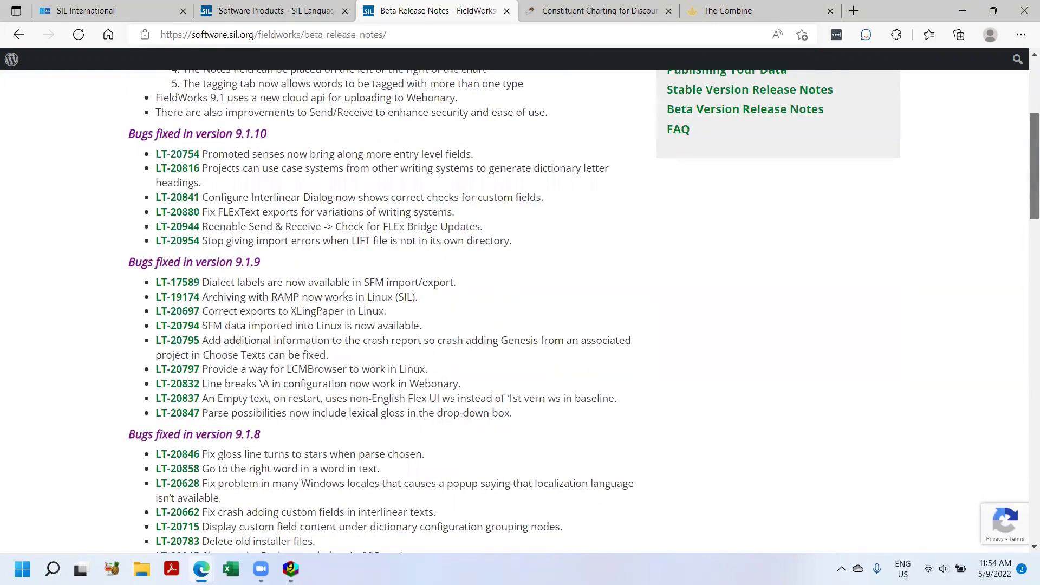
scroll(520, 312, down, 2)
scroll(520, 311, down, 2)
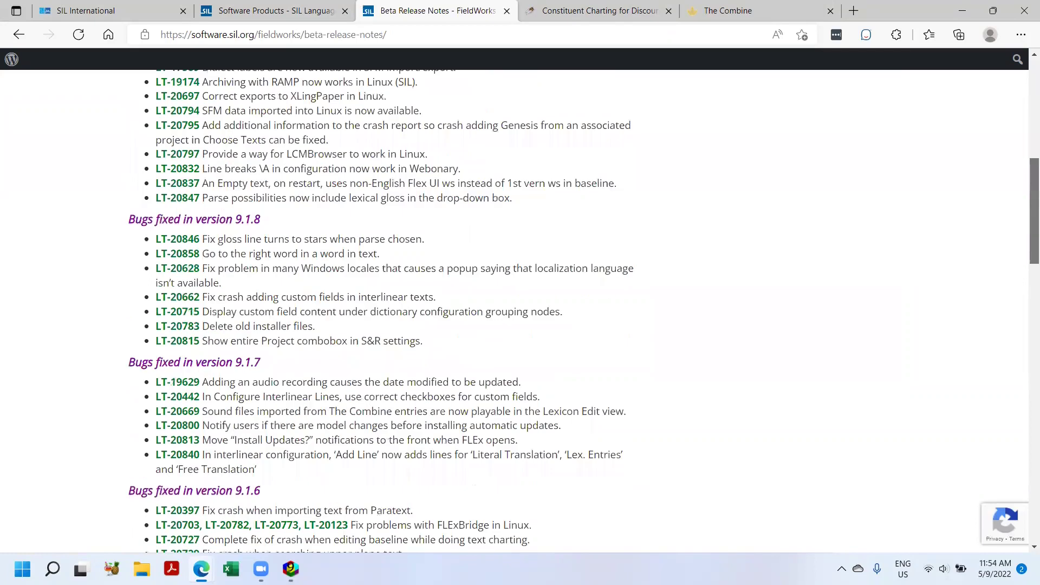
scroll(520, 312, up, 7)
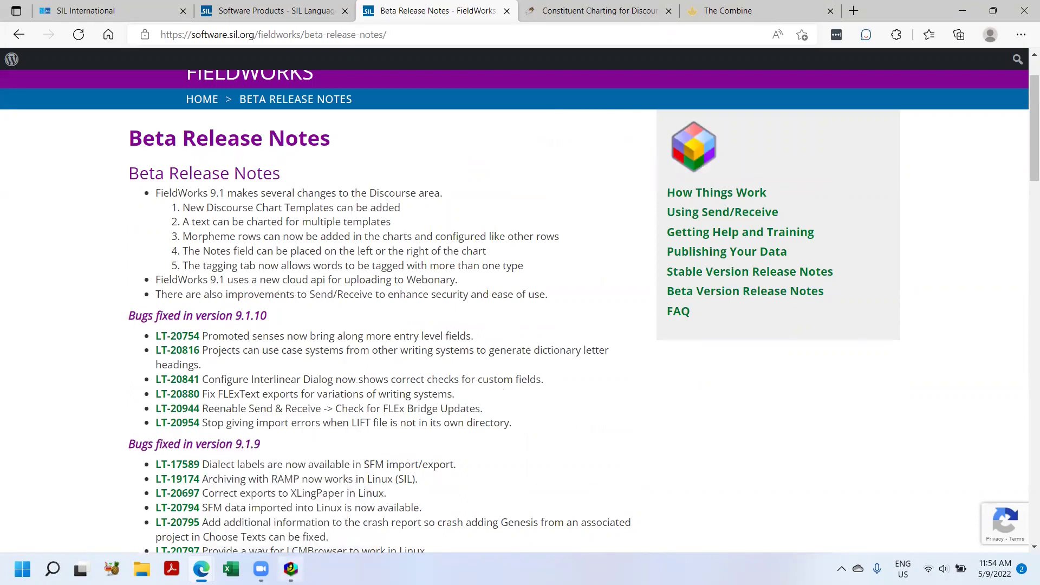
Return to FieldWorks and dismiss the About box for version 9.1.10.1062 Beta.
click(291, 568)
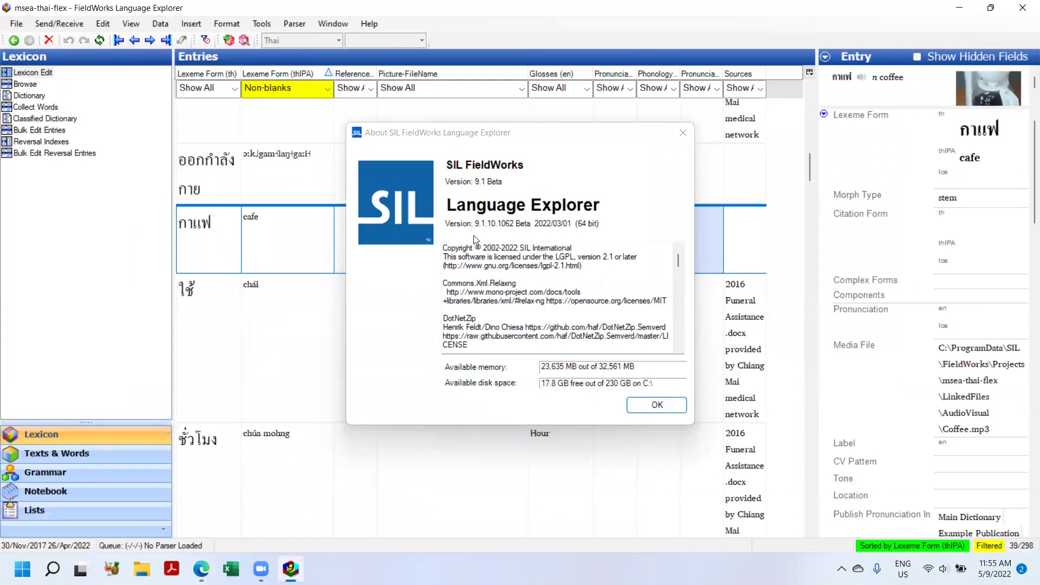
click(657, 407)
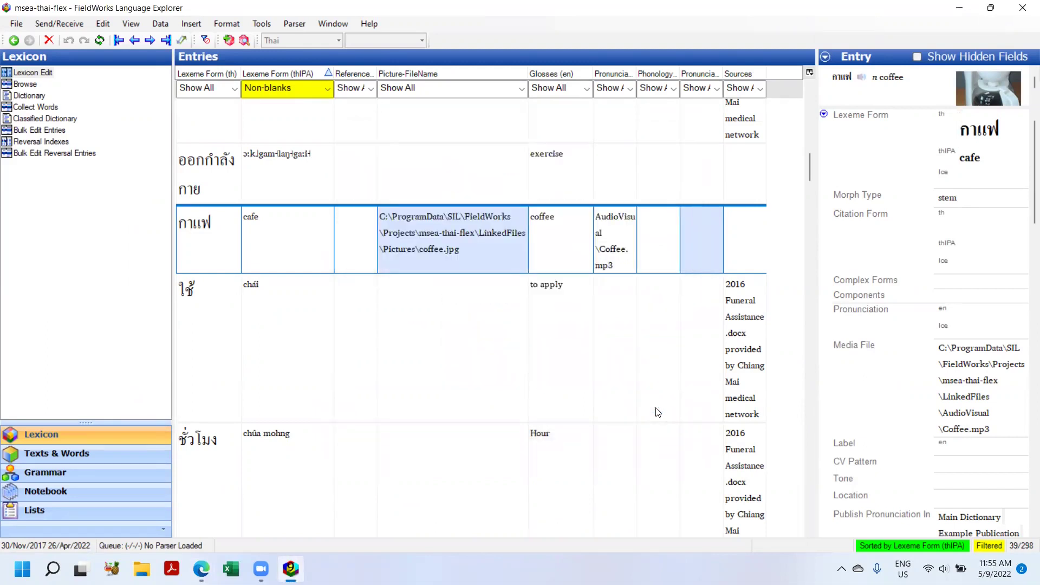
click(268, 25)
click(284, 108)
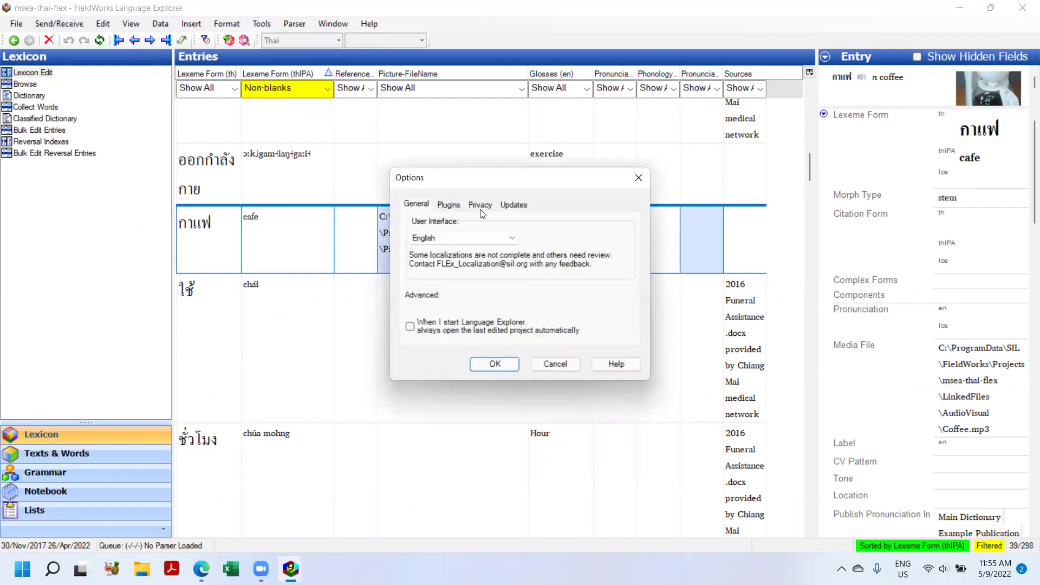
click(517, 208)
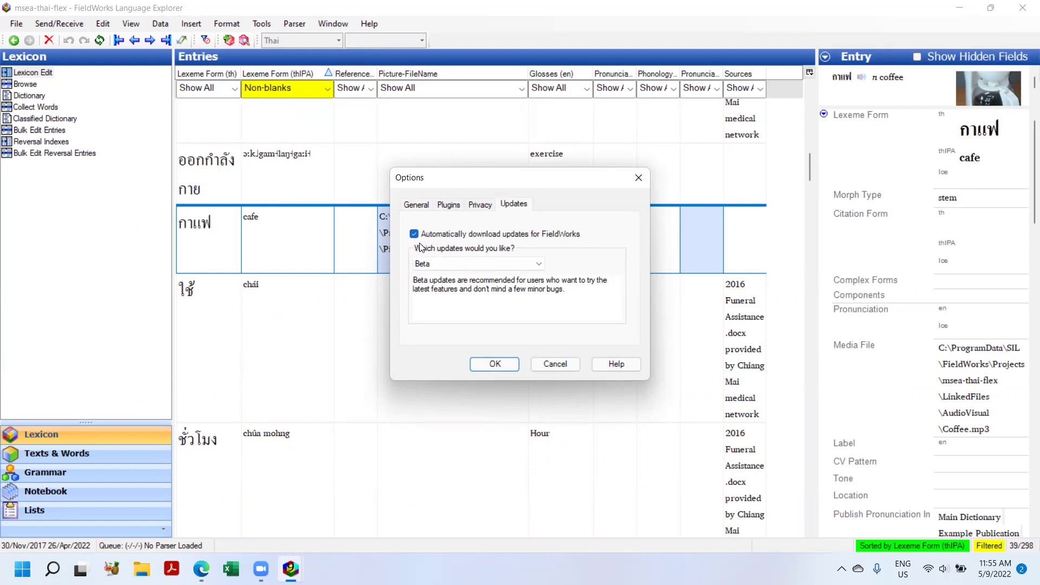
click(432, 265)
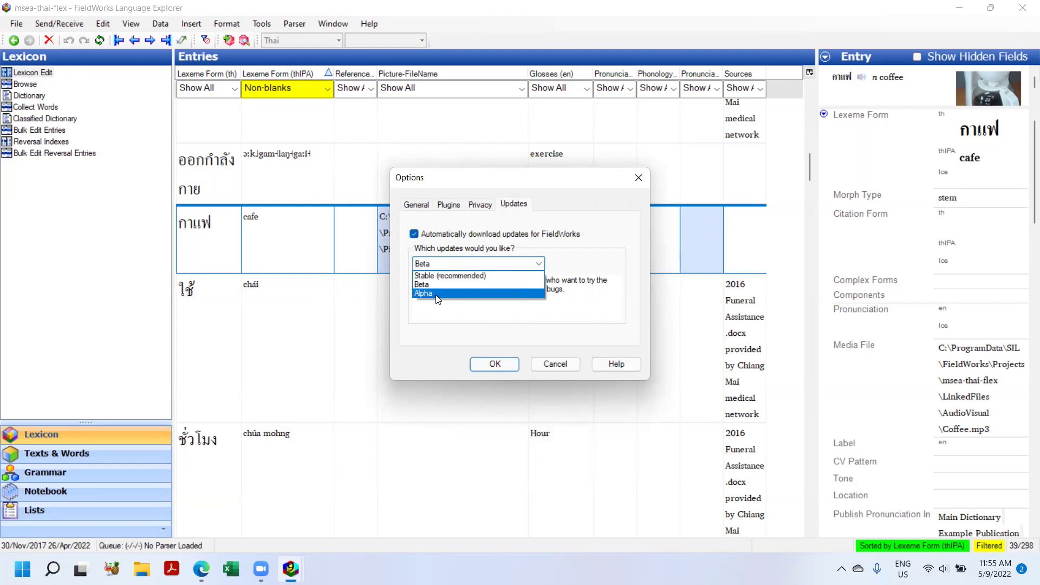
click(475, 285)
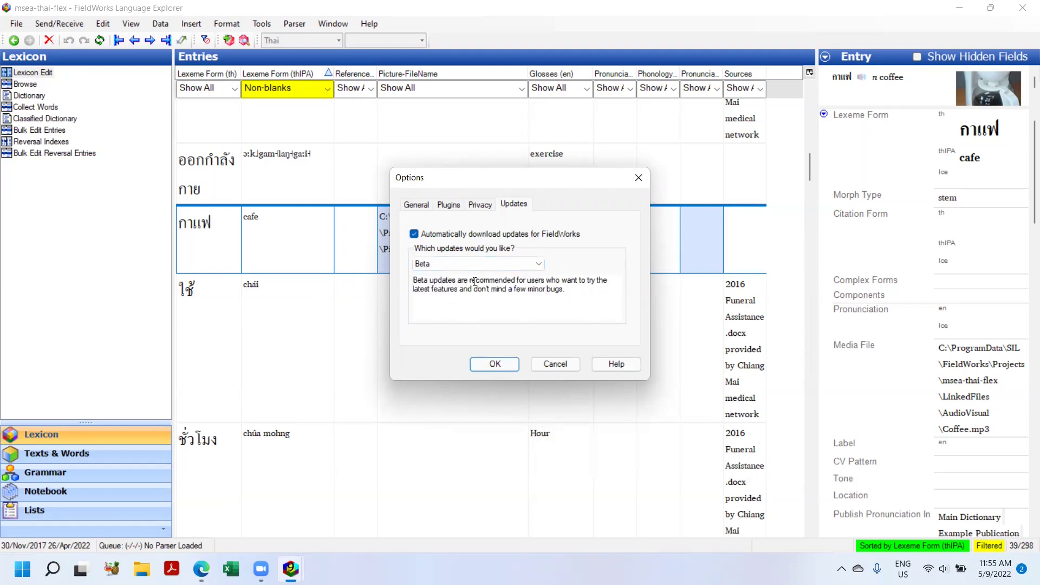
click(497, 370)
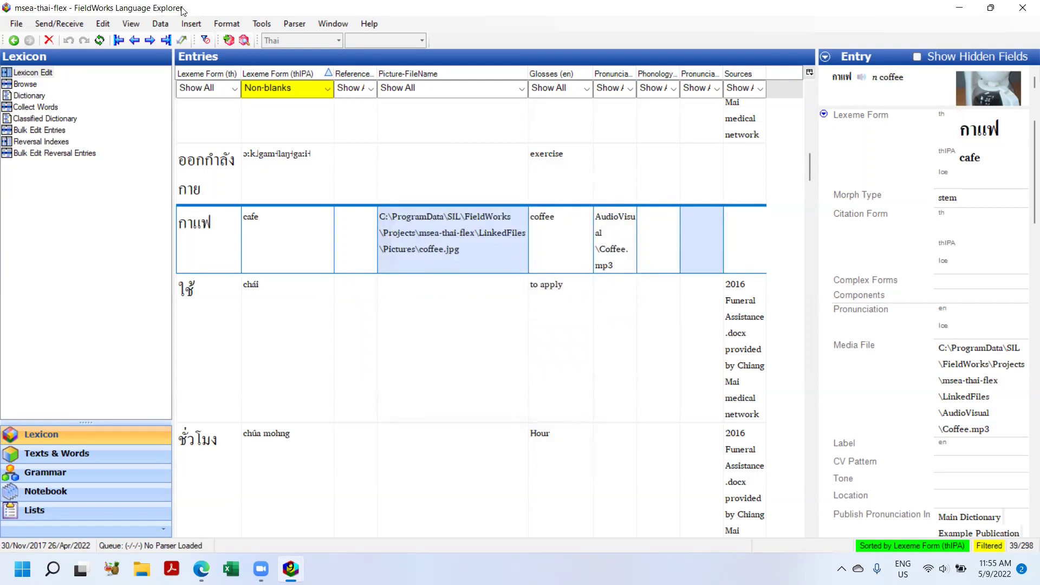
click(63, 23)
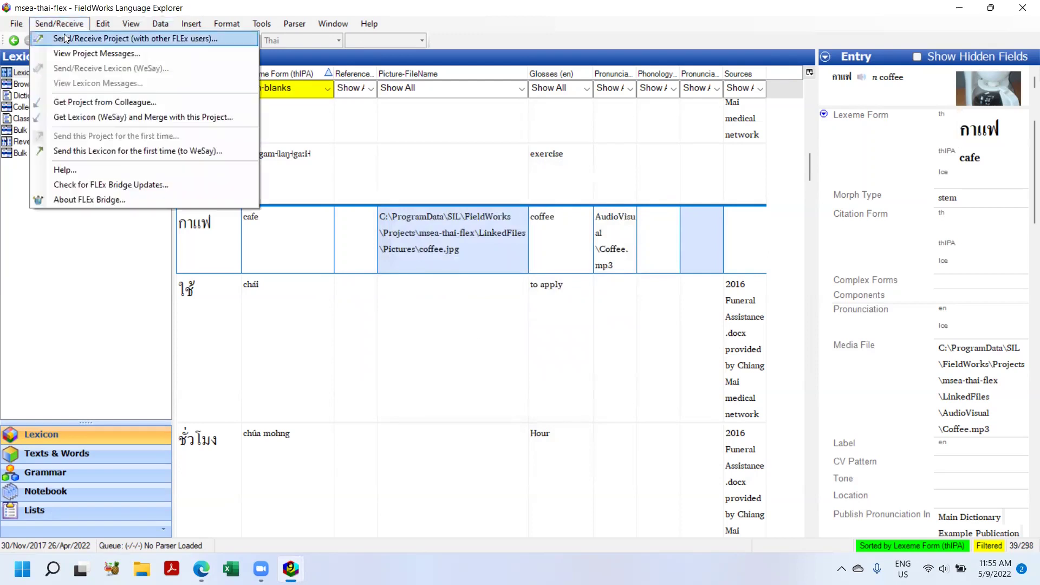
click(64, 34)
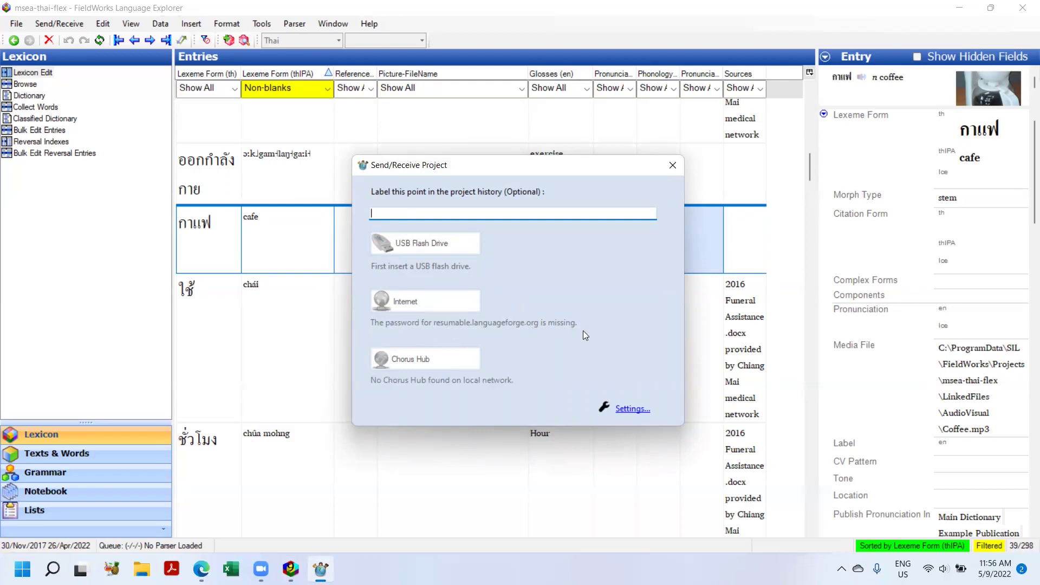
click(633, 408)
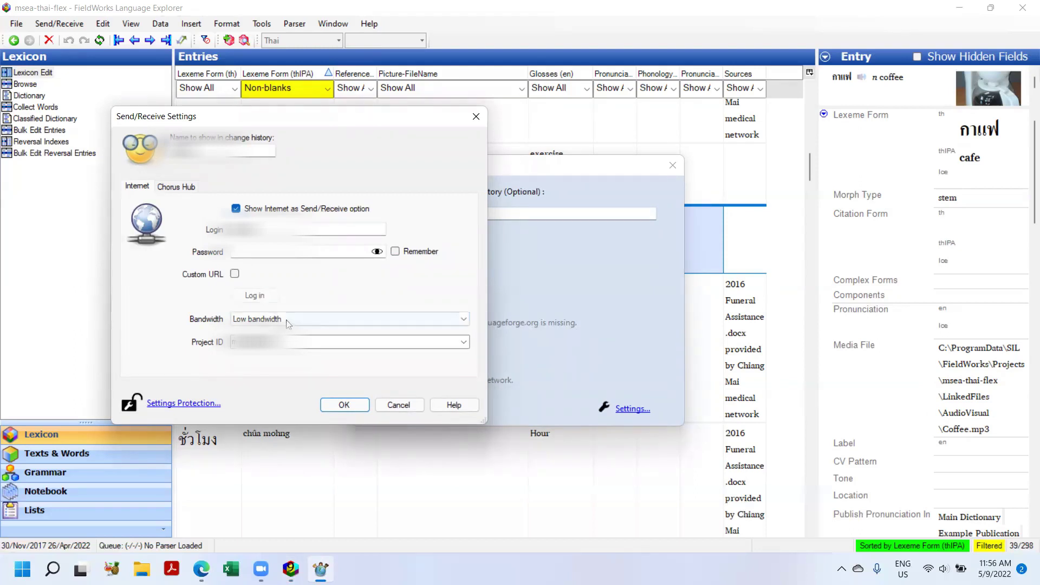
click(251, 322)
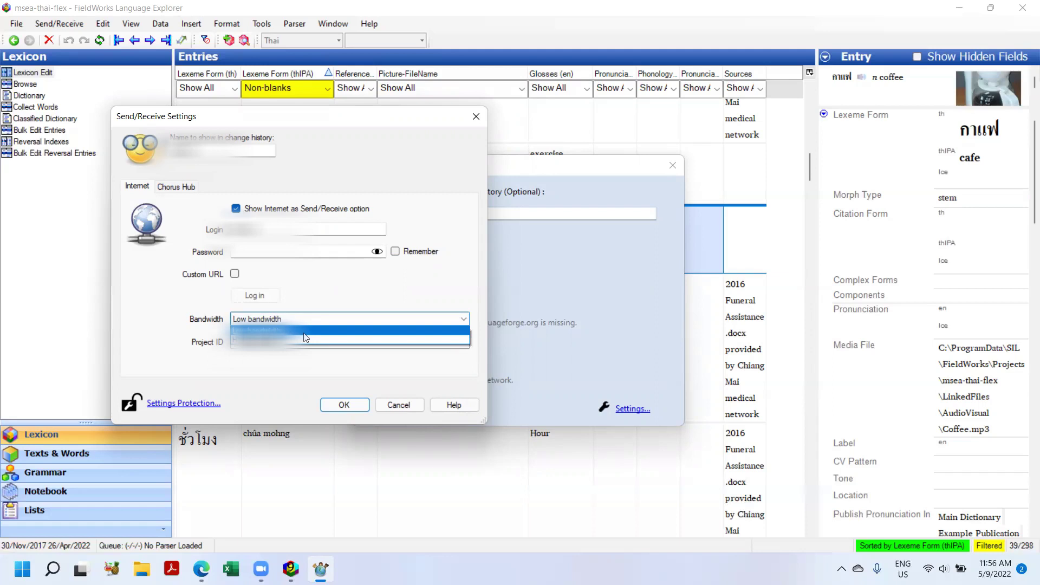
click(350, 296)
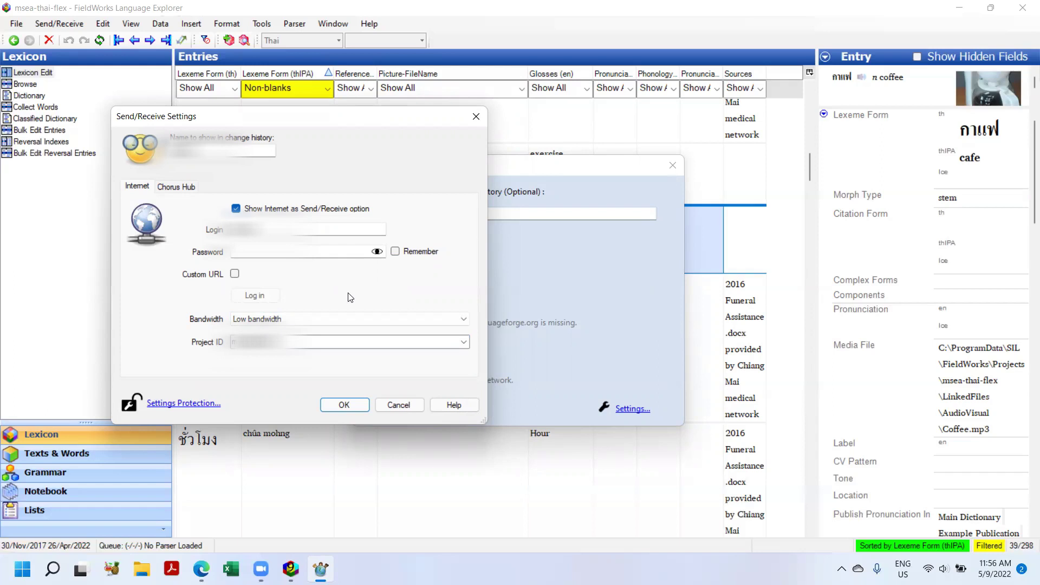
click(343, 405)
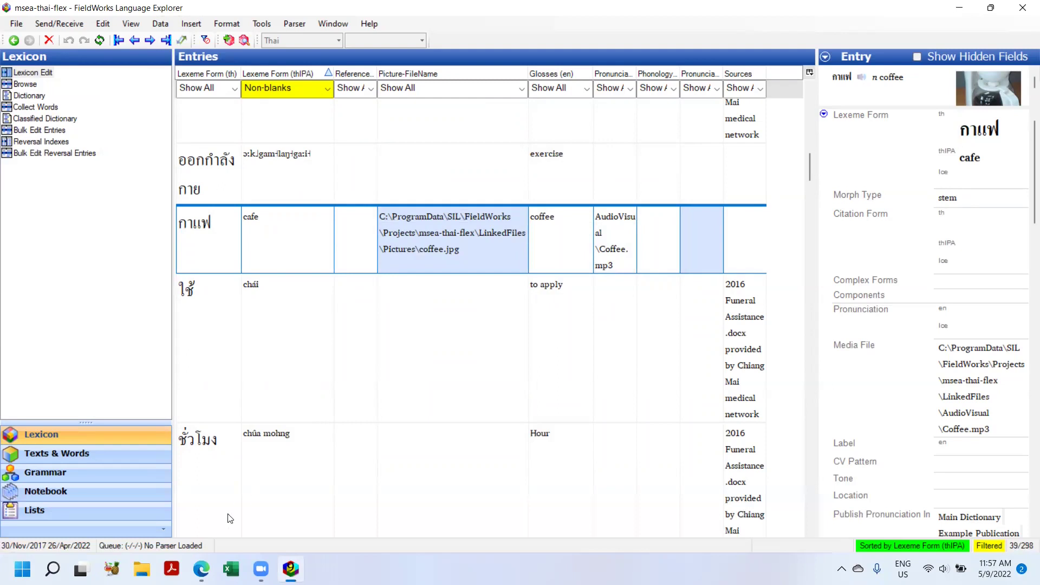
mouse_move(202, 569)
click(252, 509)
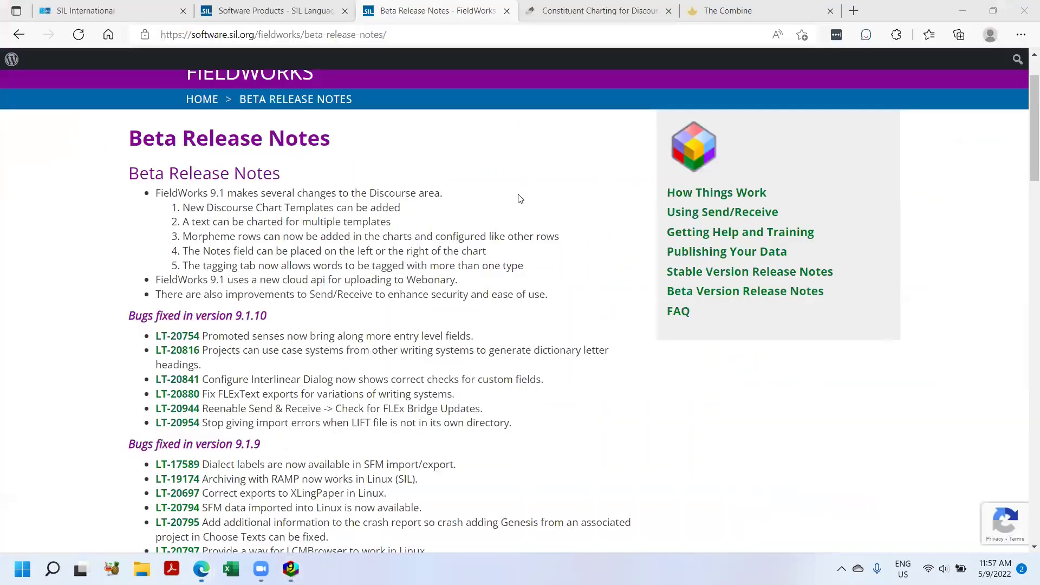
click(759, 10)
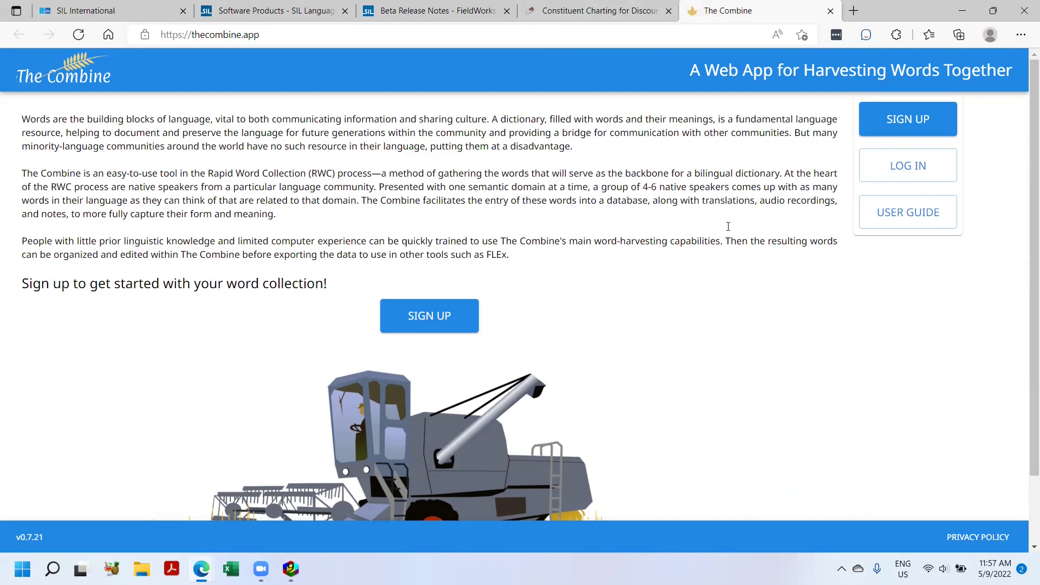
click(267, 497)
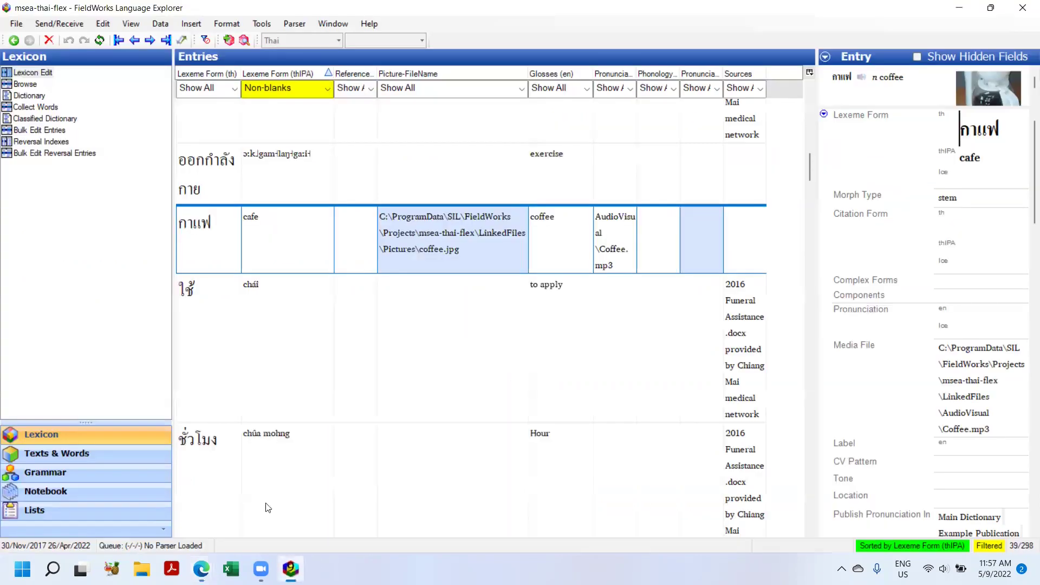
Start the File > Import > Lexicon from The Combine import.
click(17, 24)
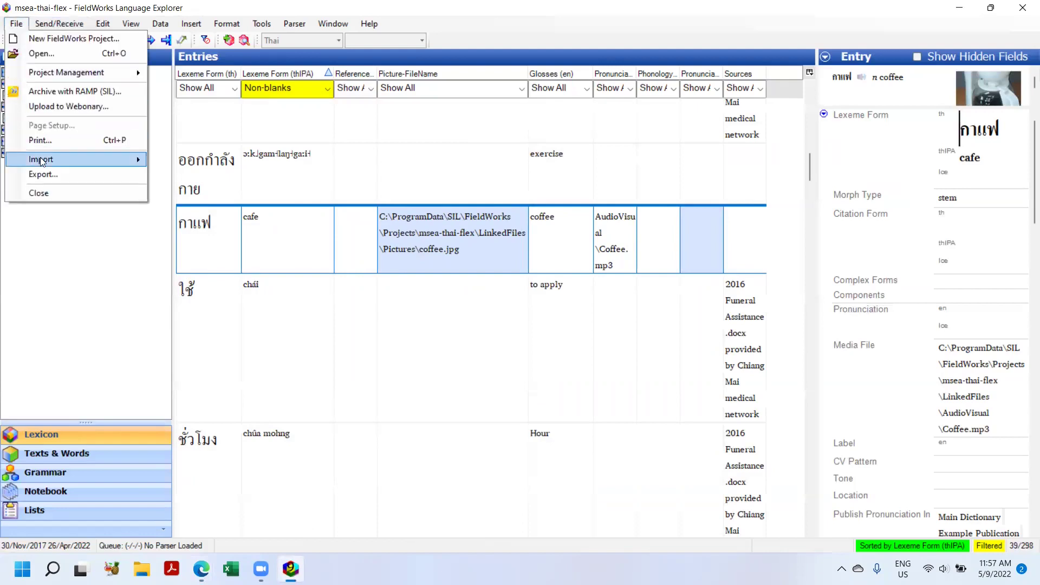
mouse_move(40, 158)
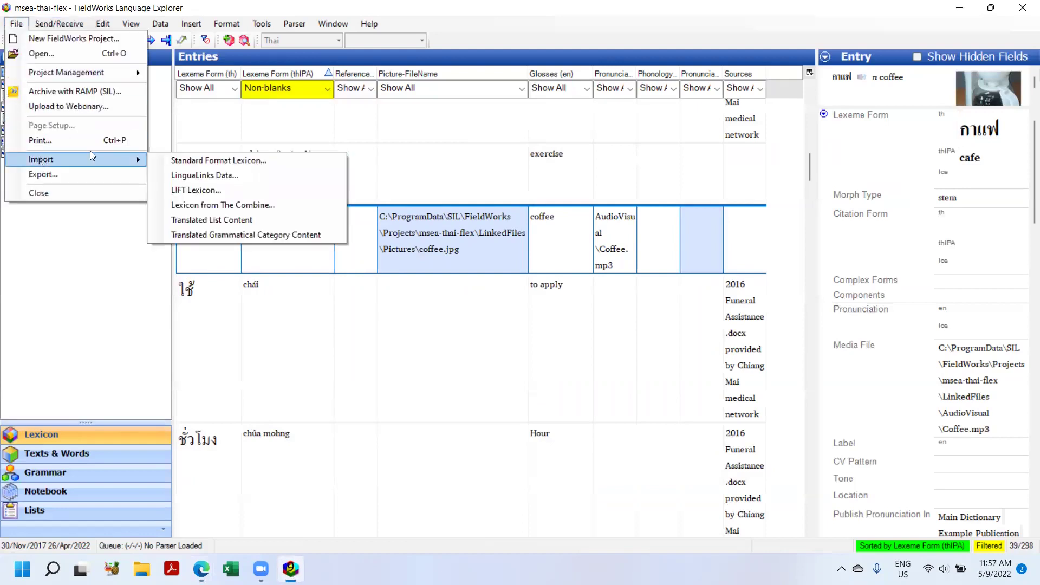
click(257, 206)
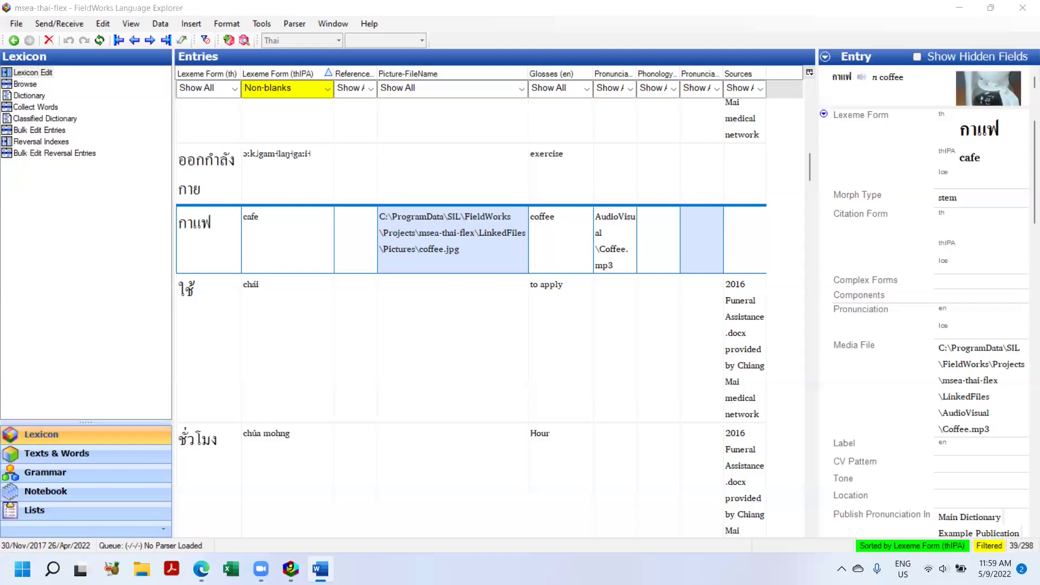
In Texts & Words, export the discourse chart in Microsoft Word XML format.
click(68, 454)
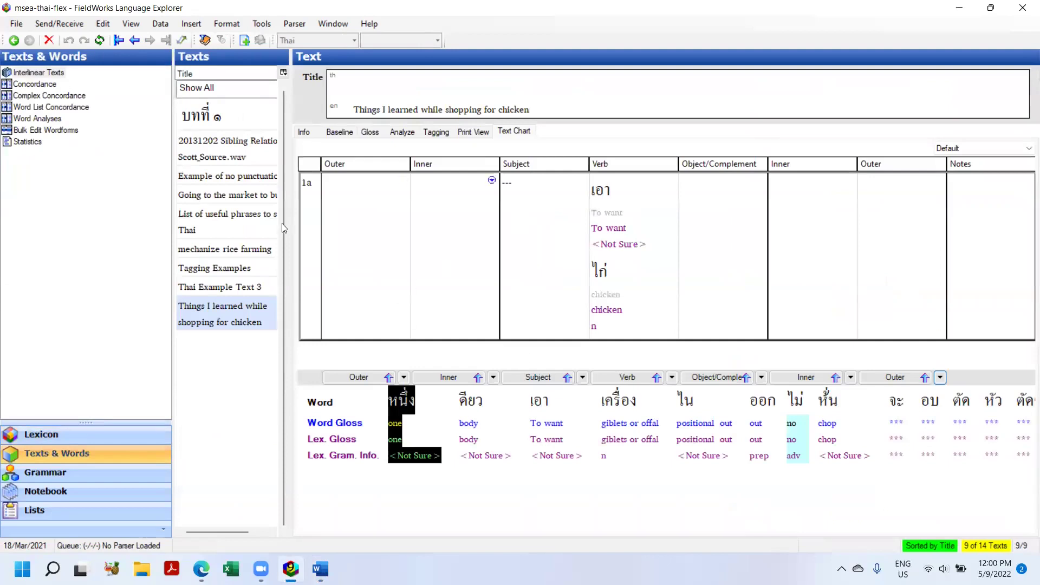
click(7, 25)
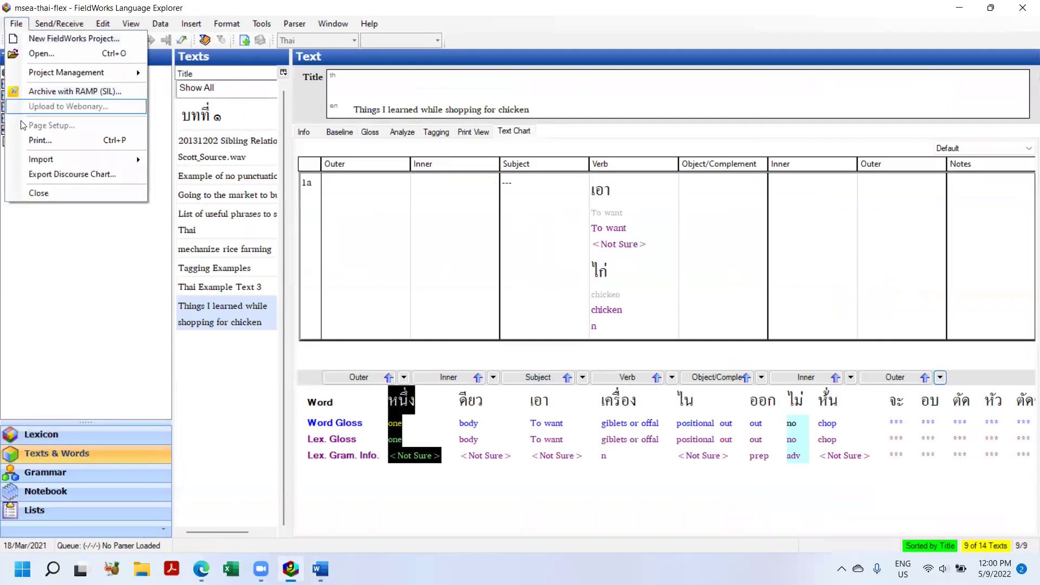
click(59, 173)
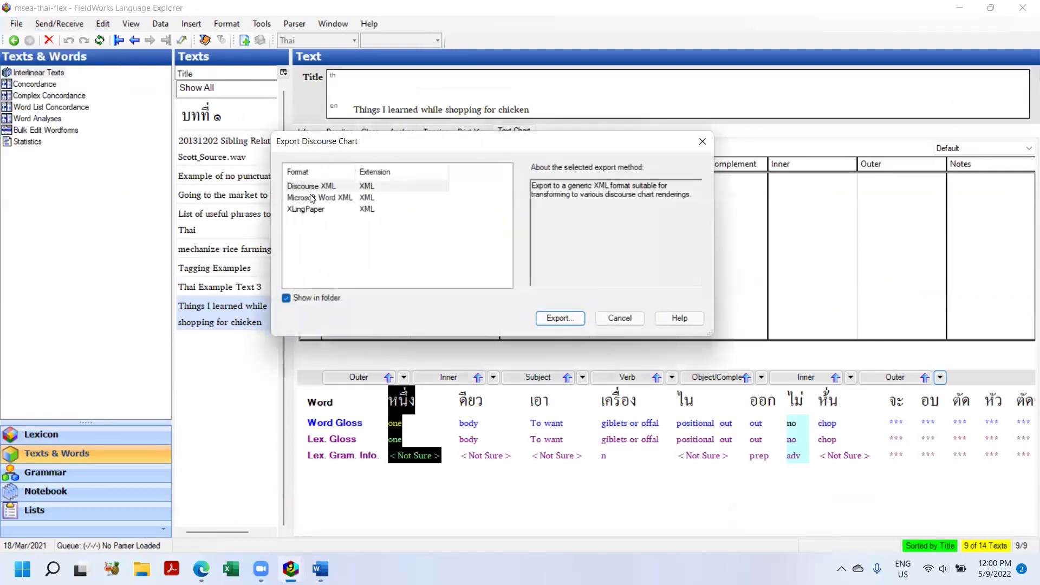
click(312, 198)
click(558, 318)
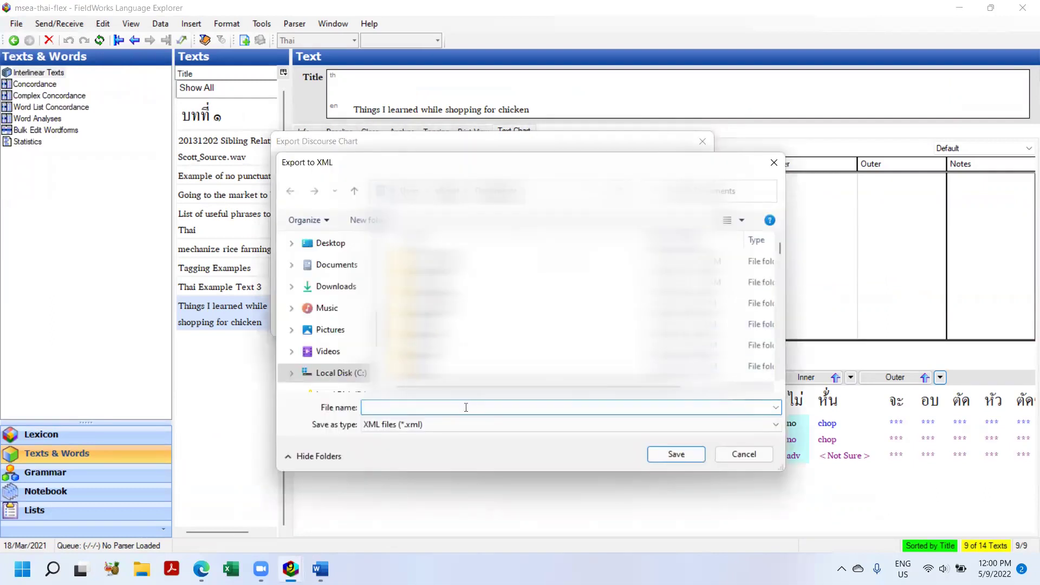
Name the exported chart file 'FLEx XML Word Text'.
text(FLEx E)
key(BackSpace)
text(XML Word Te)
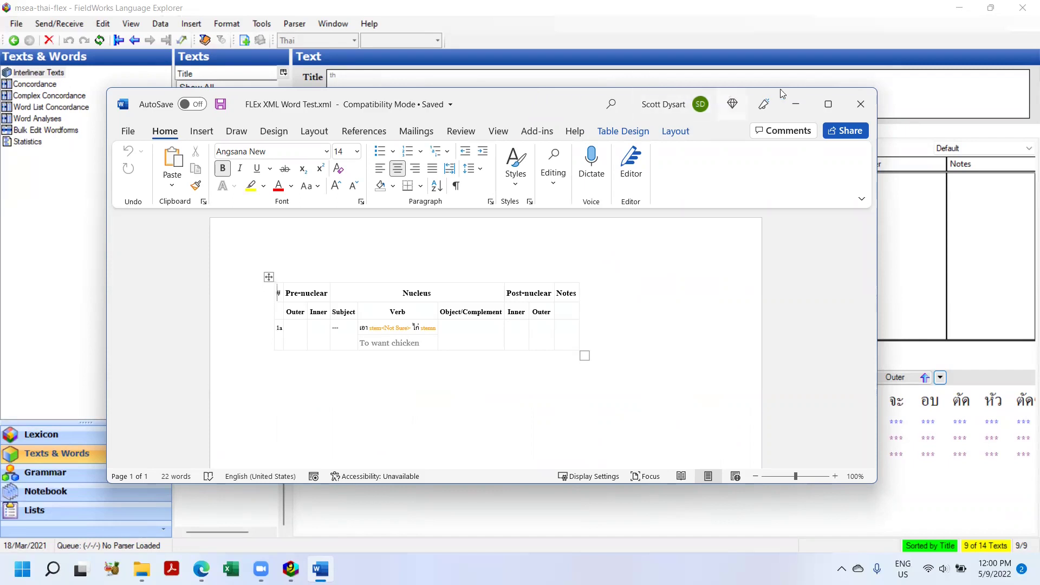
click(857, 103)
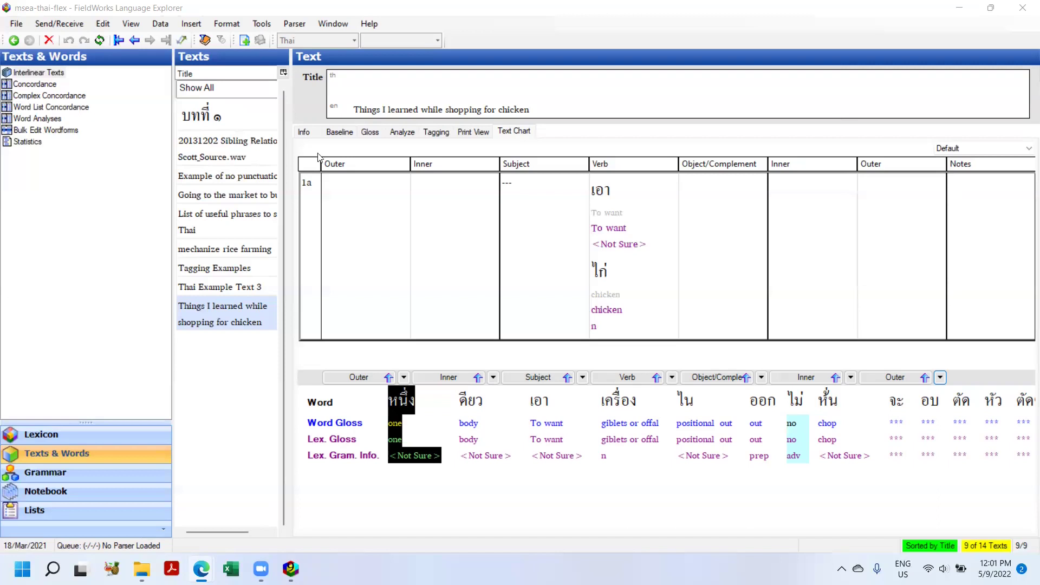
Show 'Example of no punctuation' on the Baseline tab, then inspect its word analyses on Analyze.
click(183, 179)
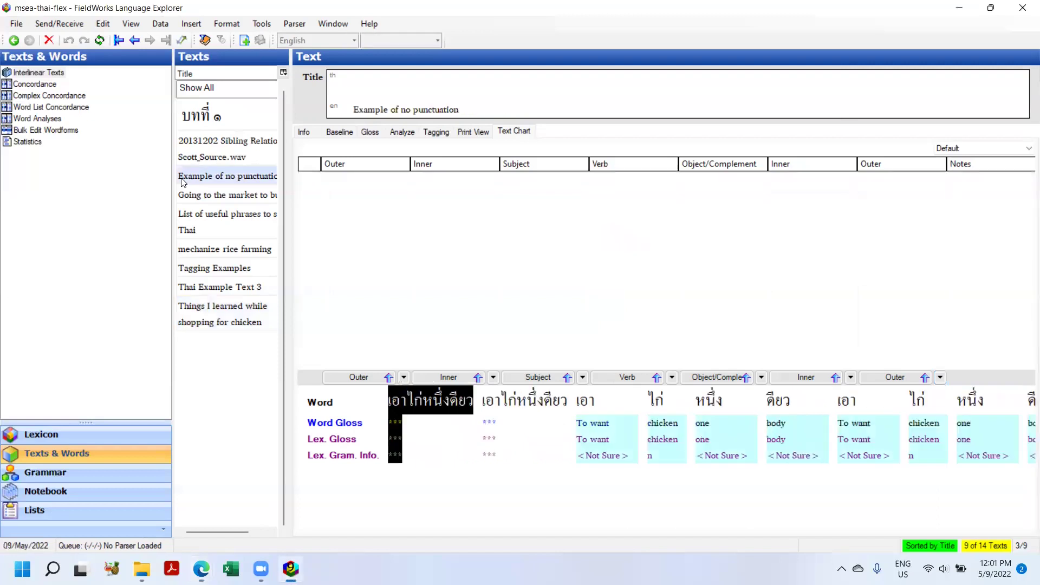
click(340, 133)
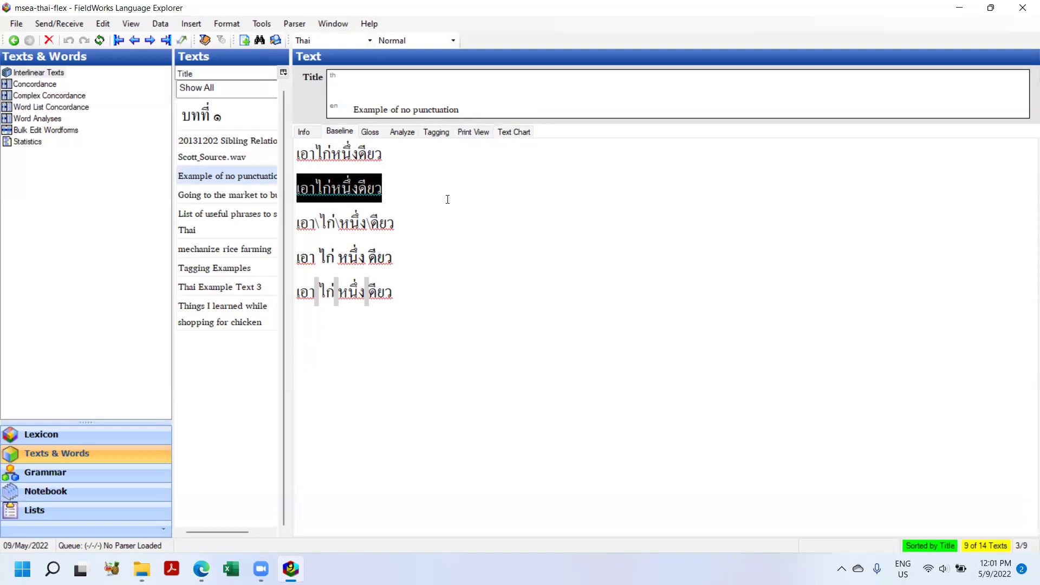
click(319, 227)
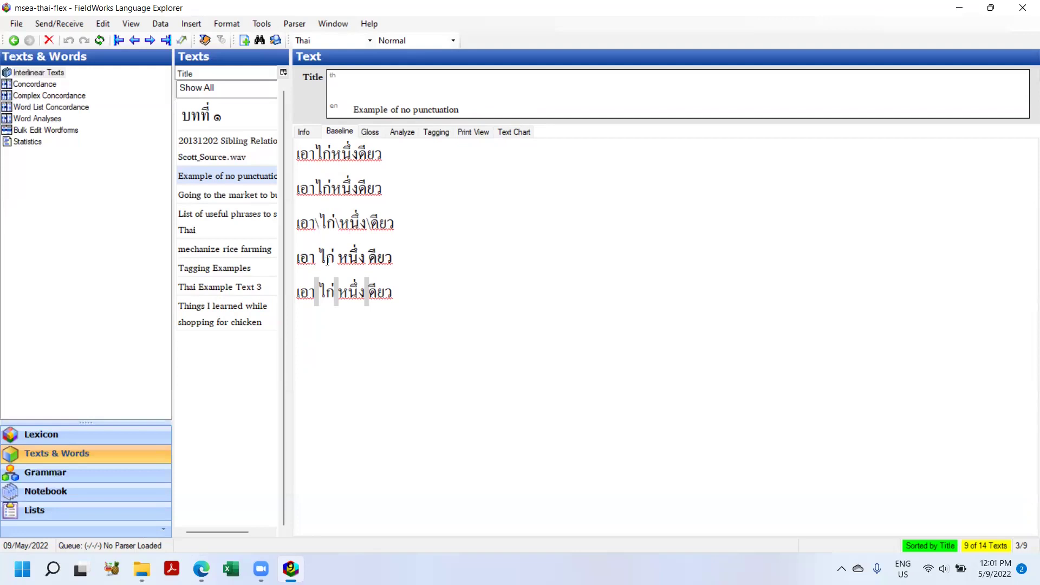
click(403, 133)
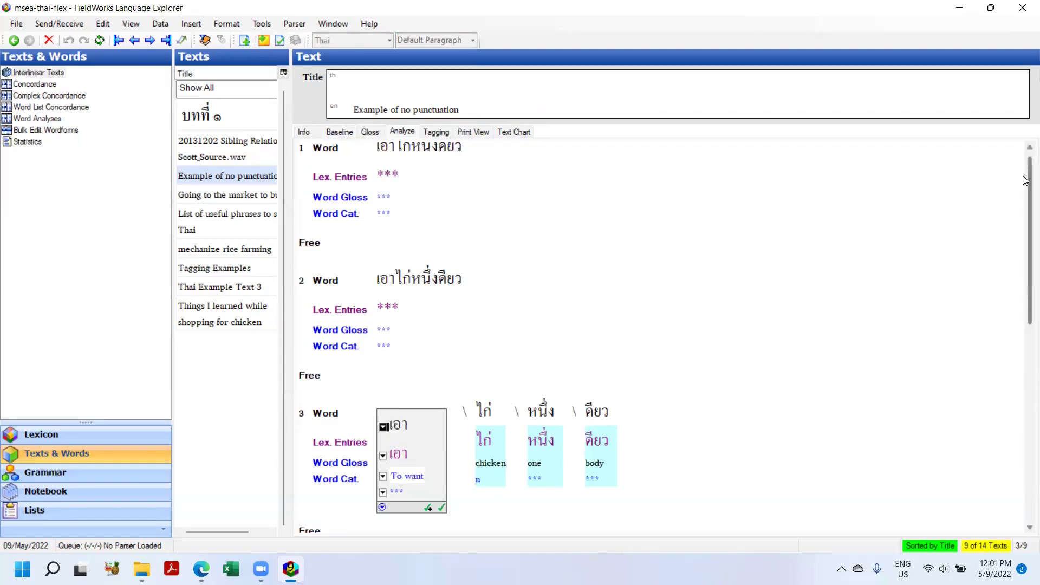
scroll(1025, 180, down, 4)
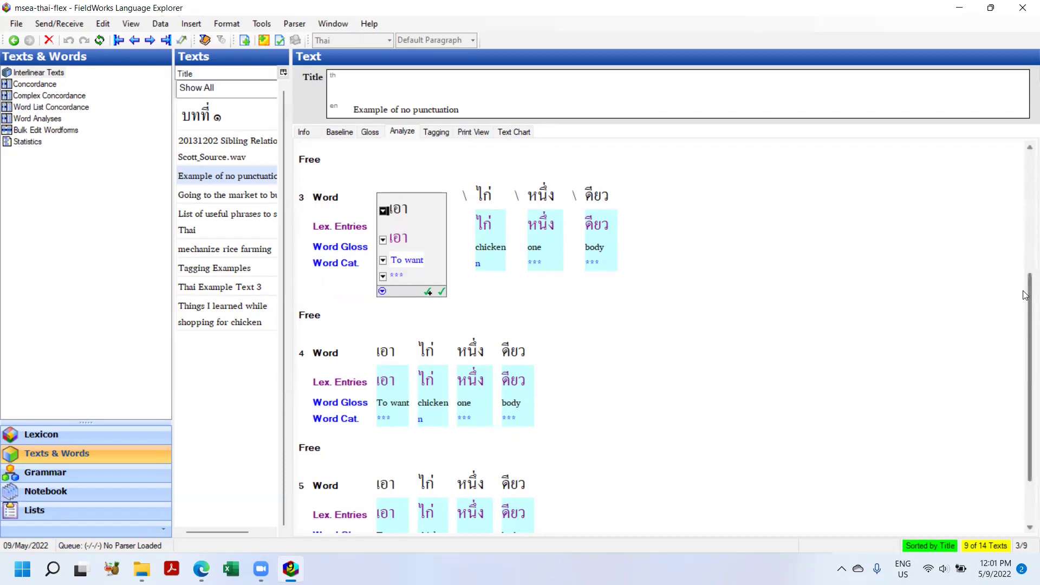
drag(1026, 311, 1026, 347)
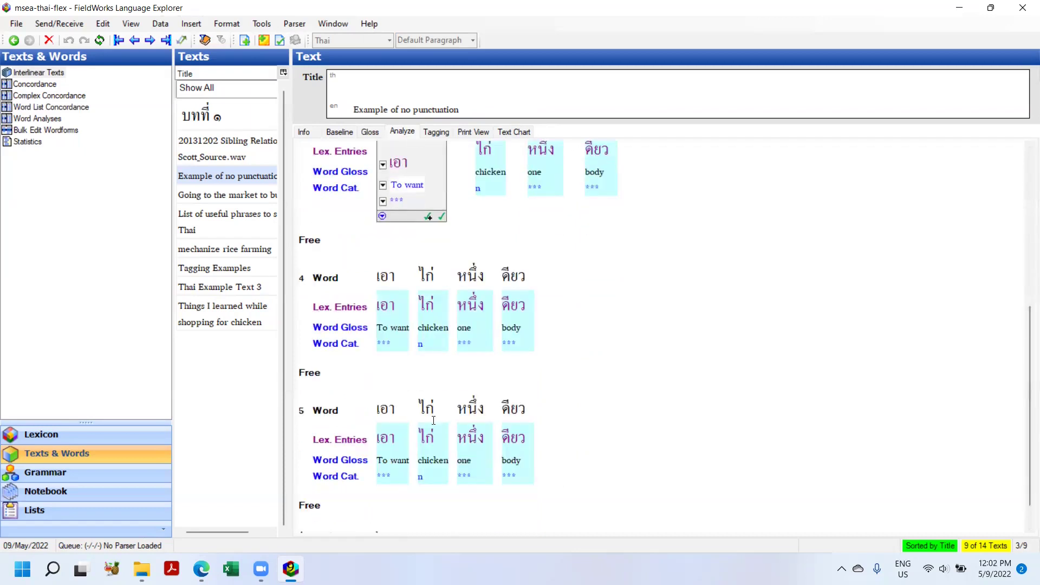
Back on the Baseline, turn off View > Invisible Spaces.
click(334, 134)
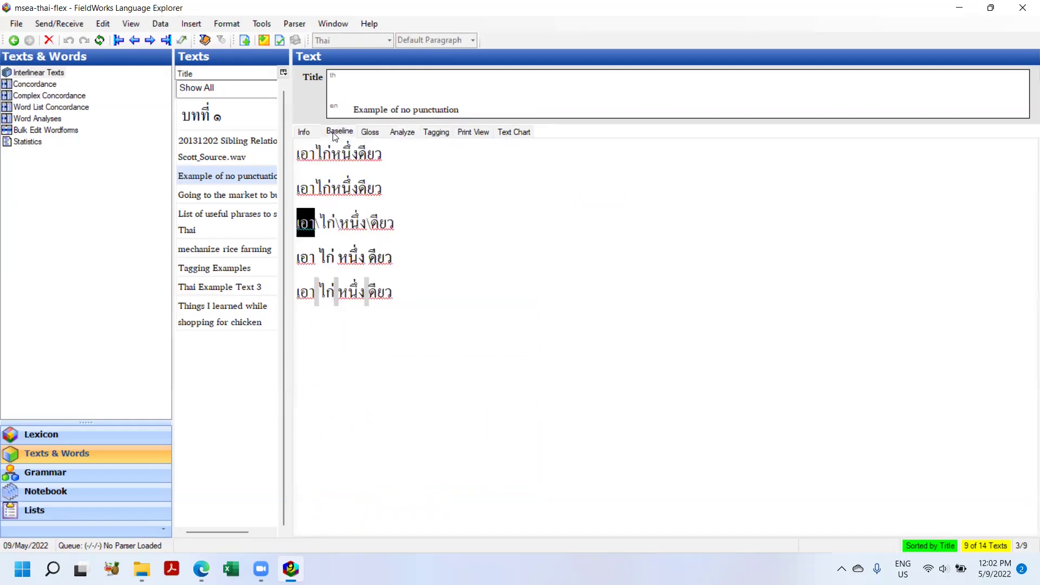
click(324, 293)
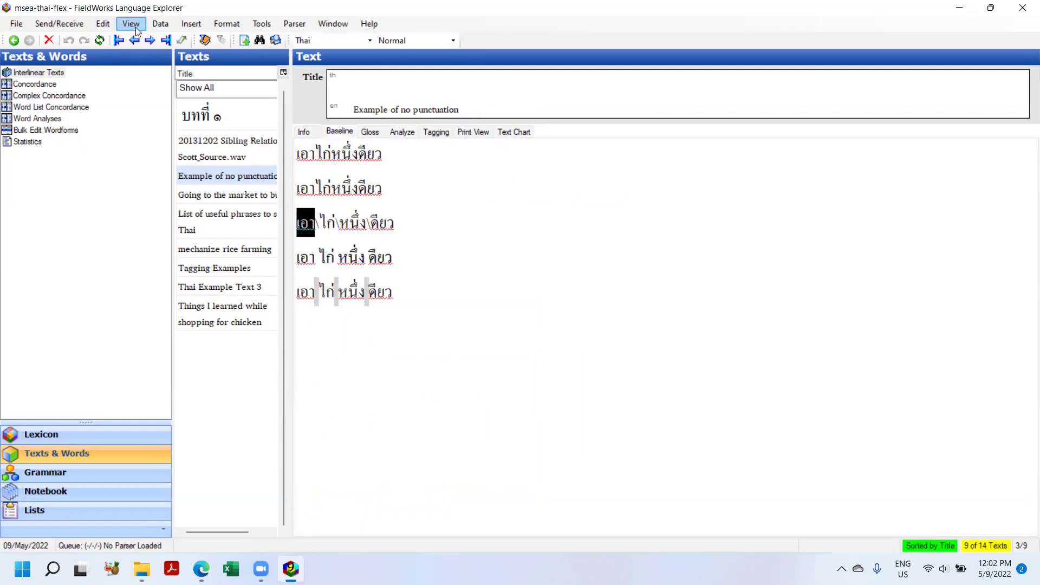
click(136, 31)
click(162, 133)
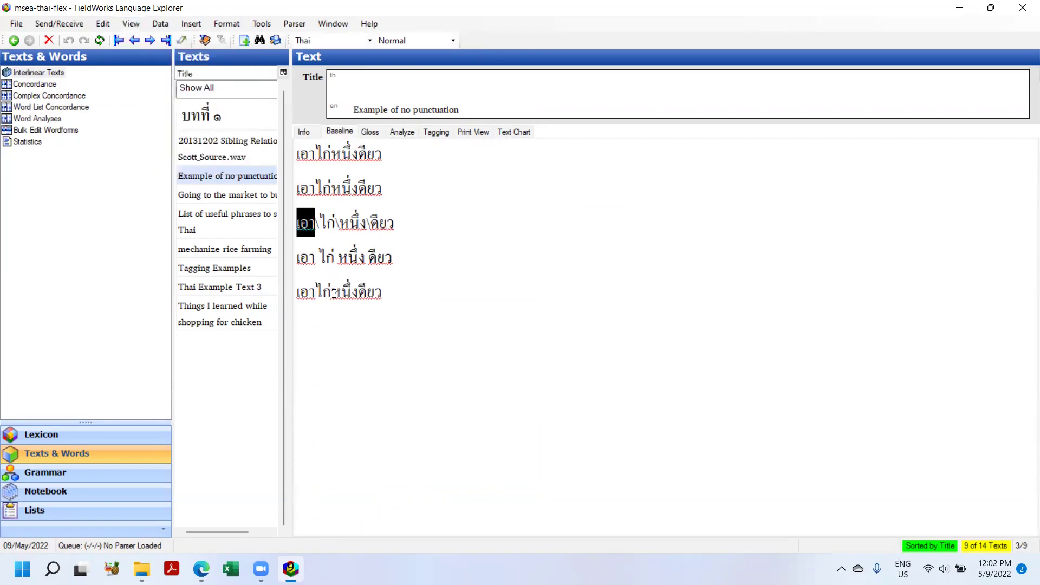
Review the word analyses on the Analyze tab, then go back to the Baseline.
click(406, 132)
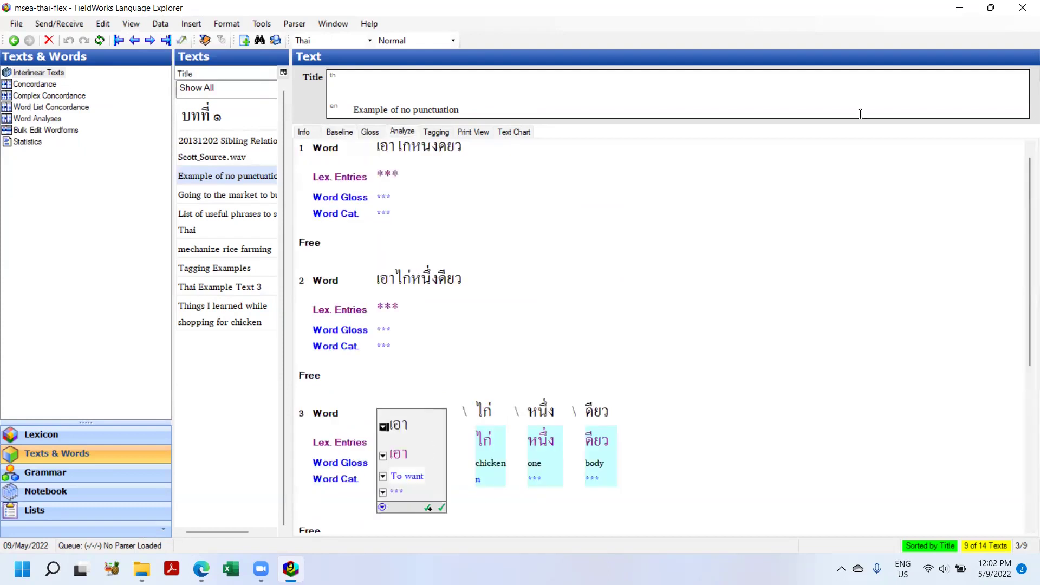
drag(1026, 184, 1025, 339)
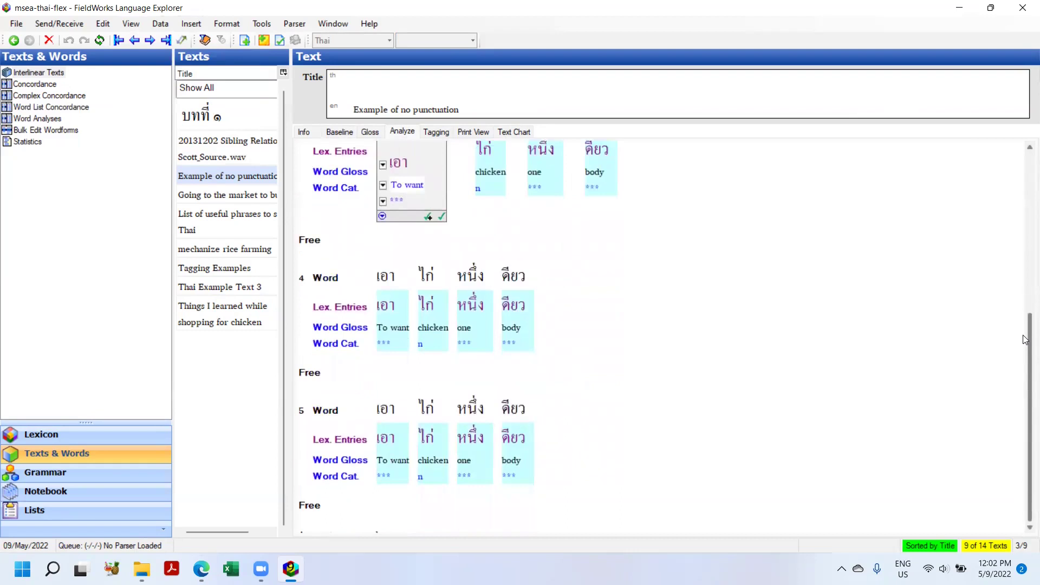
drag(1025, 340, 1025, 179)
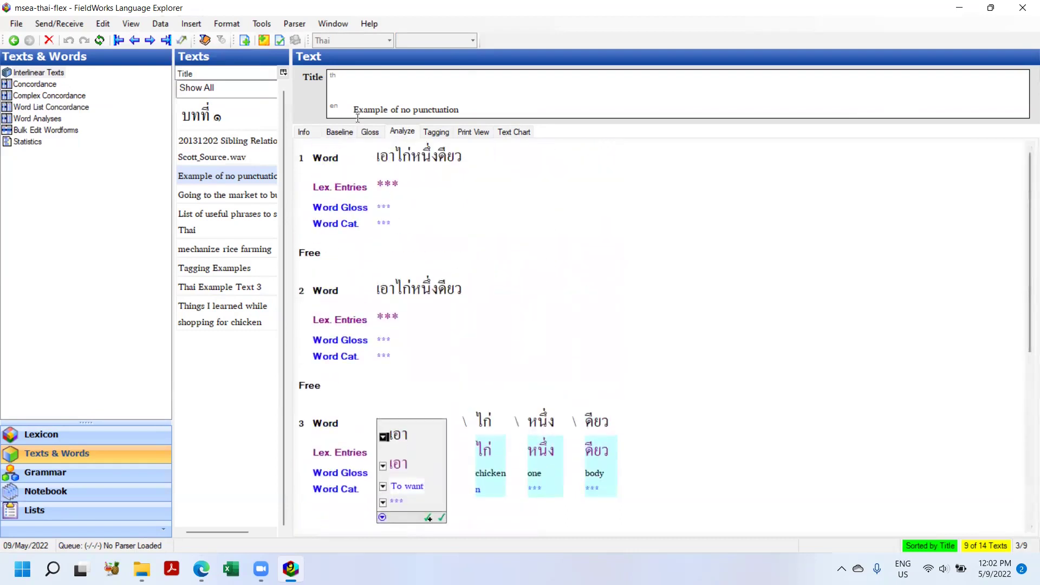
click(331, 133)
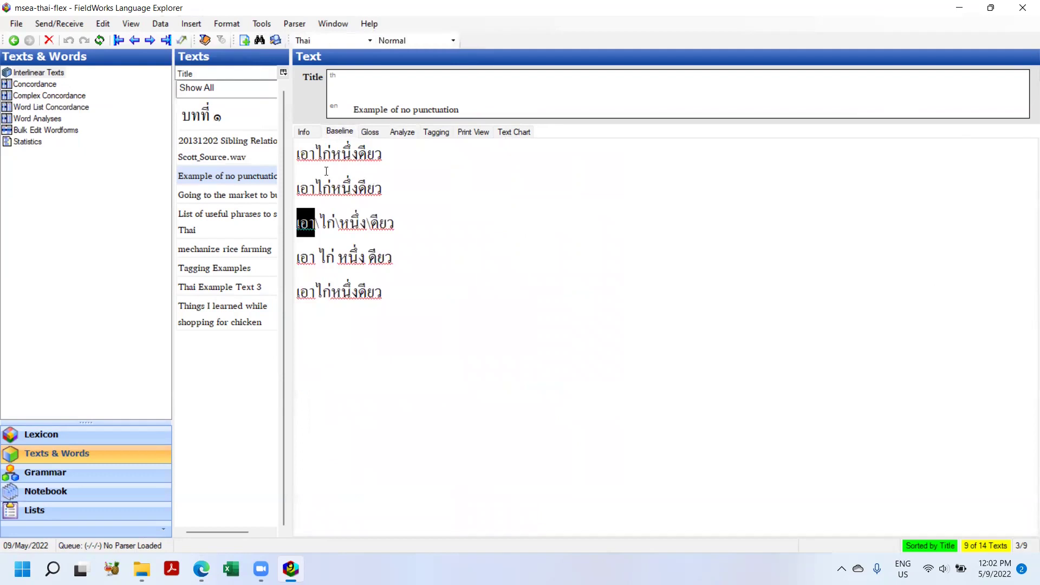
With Click Inserts Invisible Space, split line 1 into เอา, ไก่, หนึ่ง, ดียว and check the analysis.
click(314, 156)
click(194, 26)
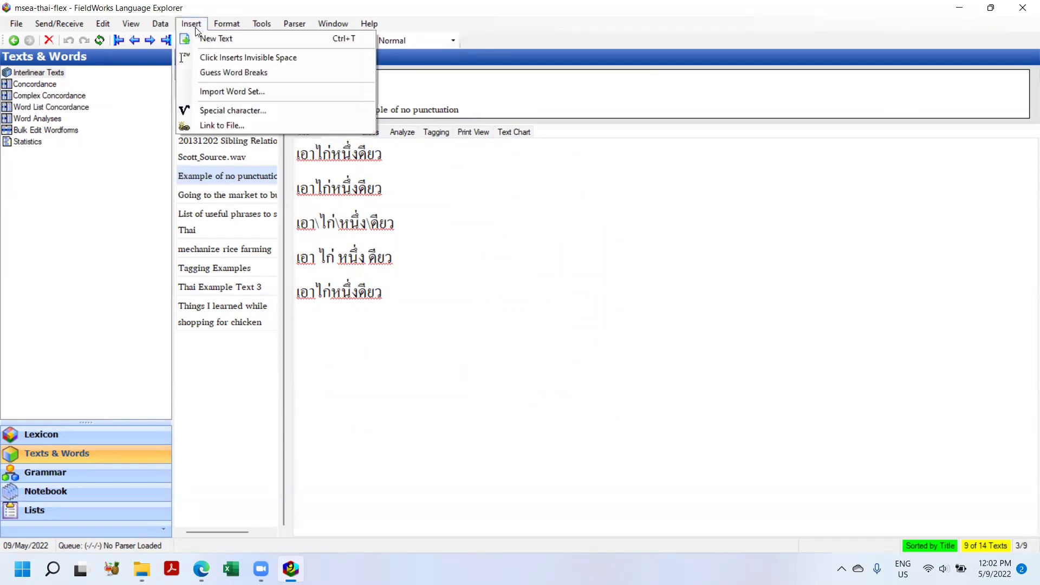
click(204, 61)
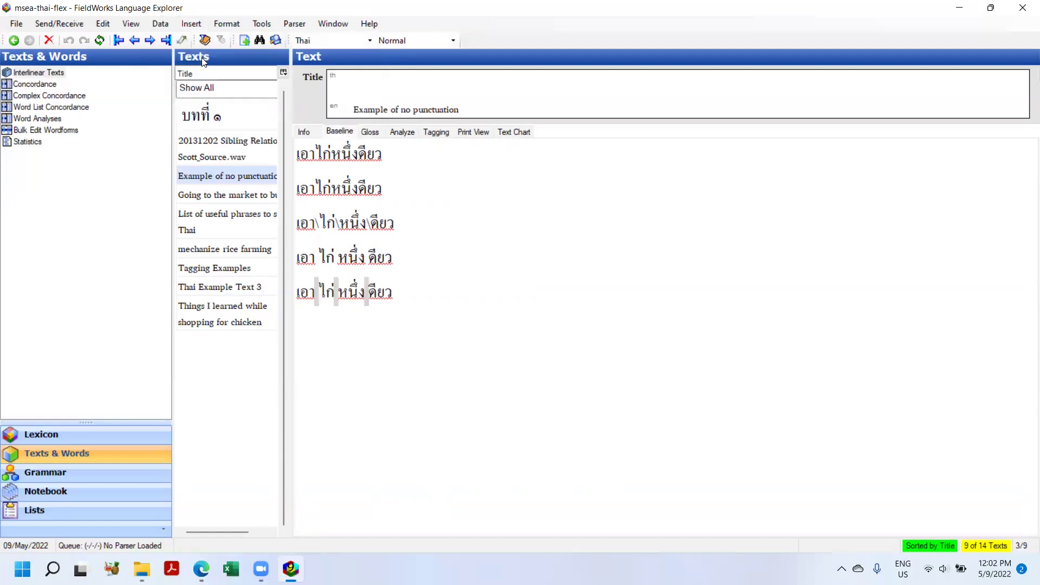
click(318, 153)
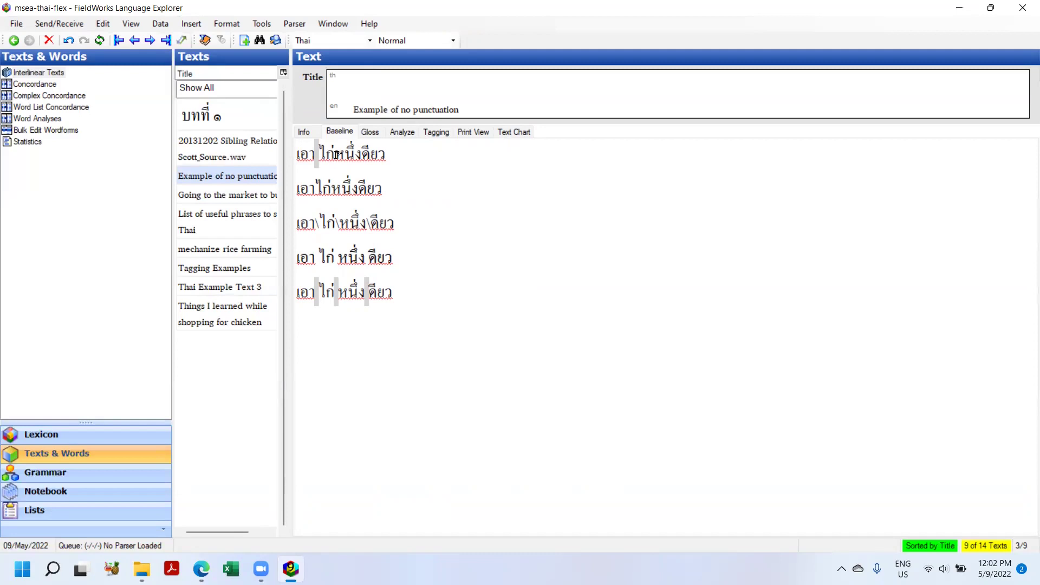
click(337, 154)
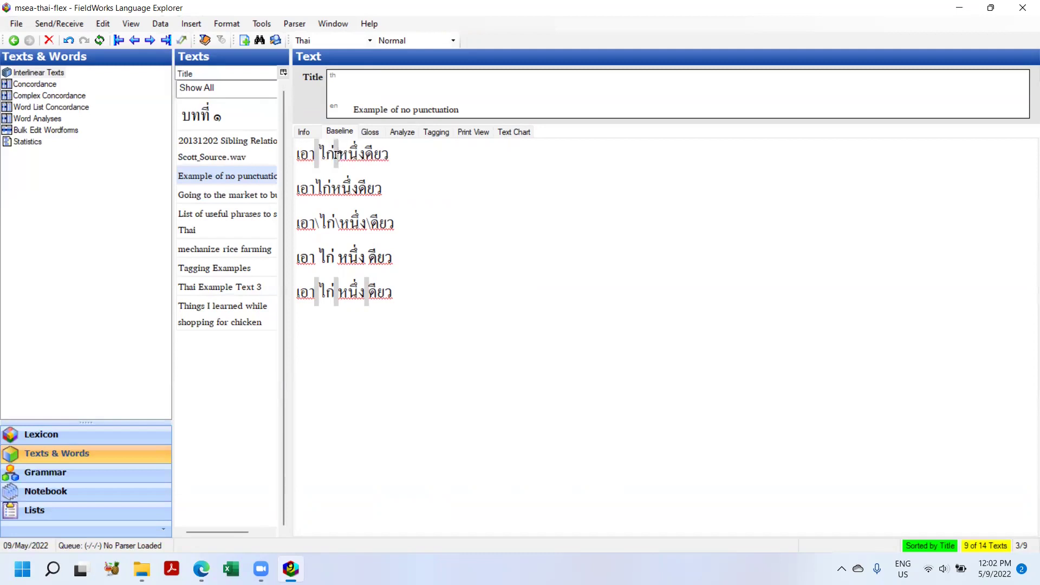
click(366, 154)
click(404, 133)
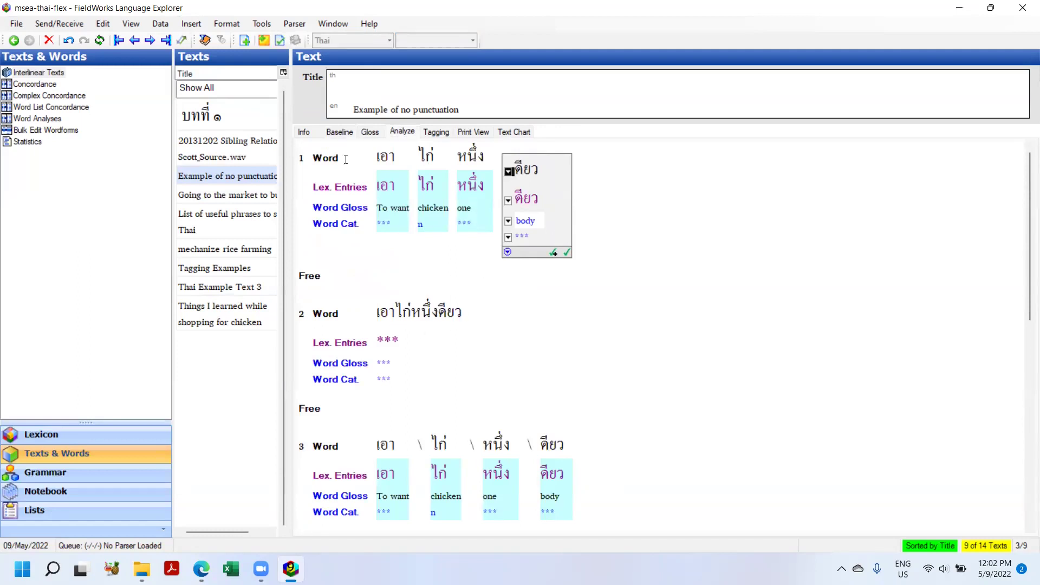
Guess word breaks for the selected second Thai line and check its new analyses.
click(340, 132)
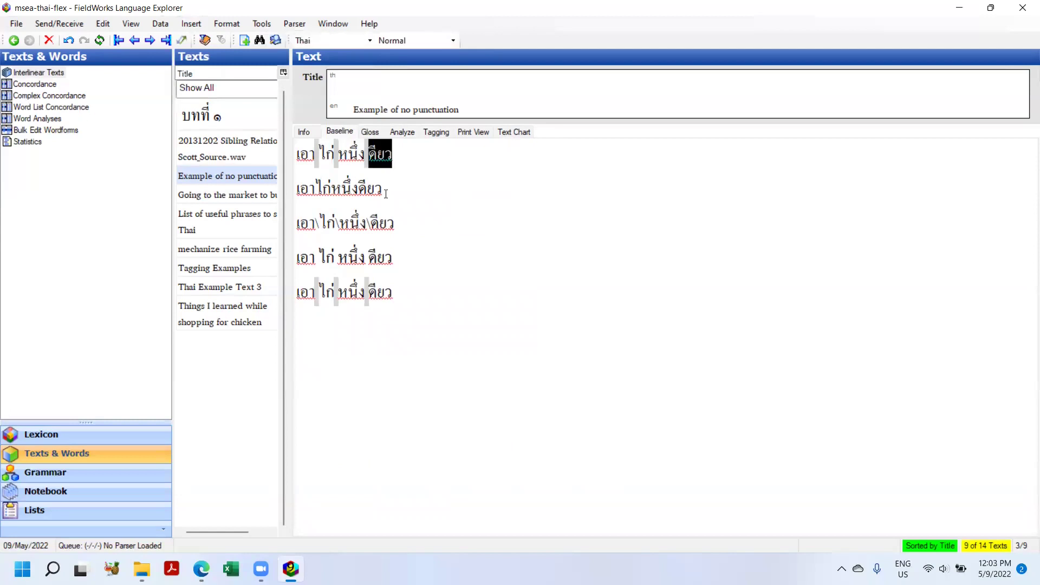
drag(384, 192, 298, 188)
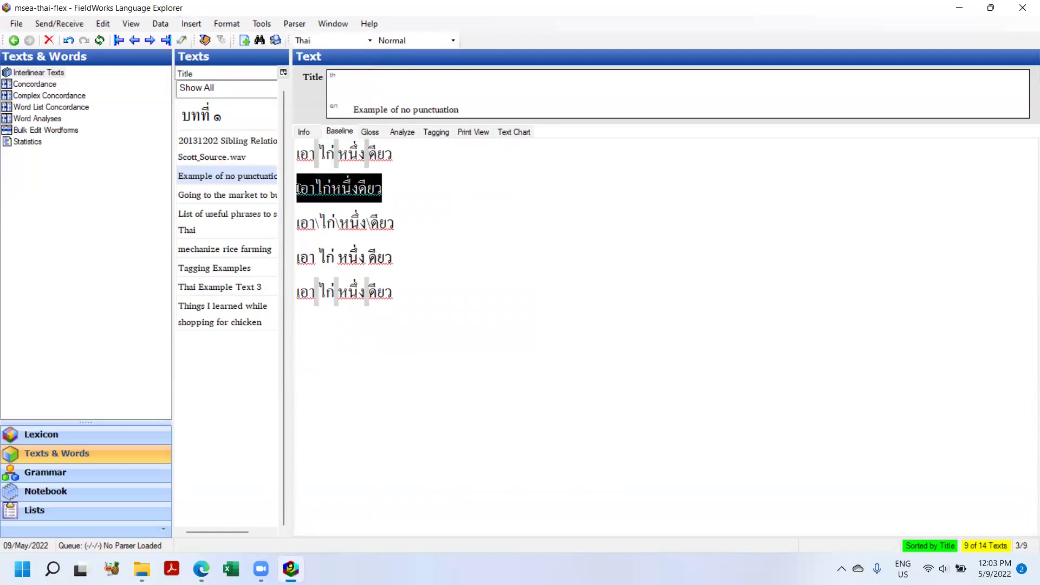
click(191, 27)
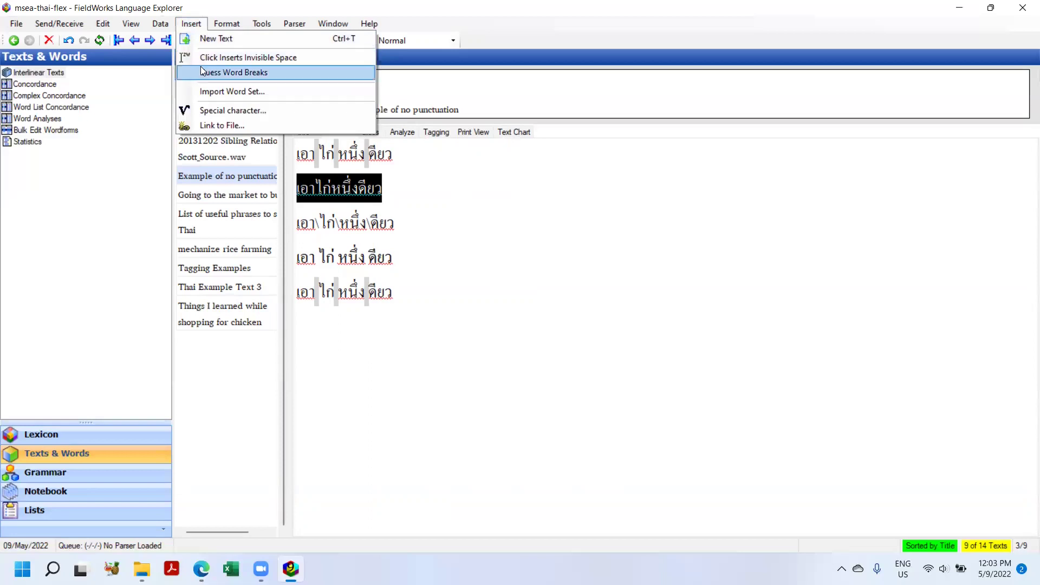
click(234, 72)
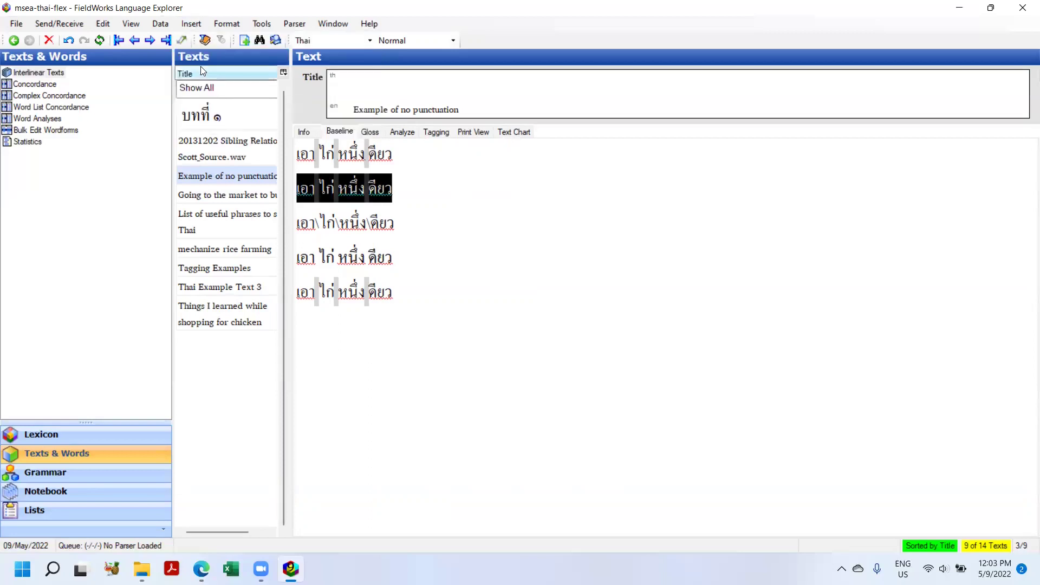
click(406, 182)
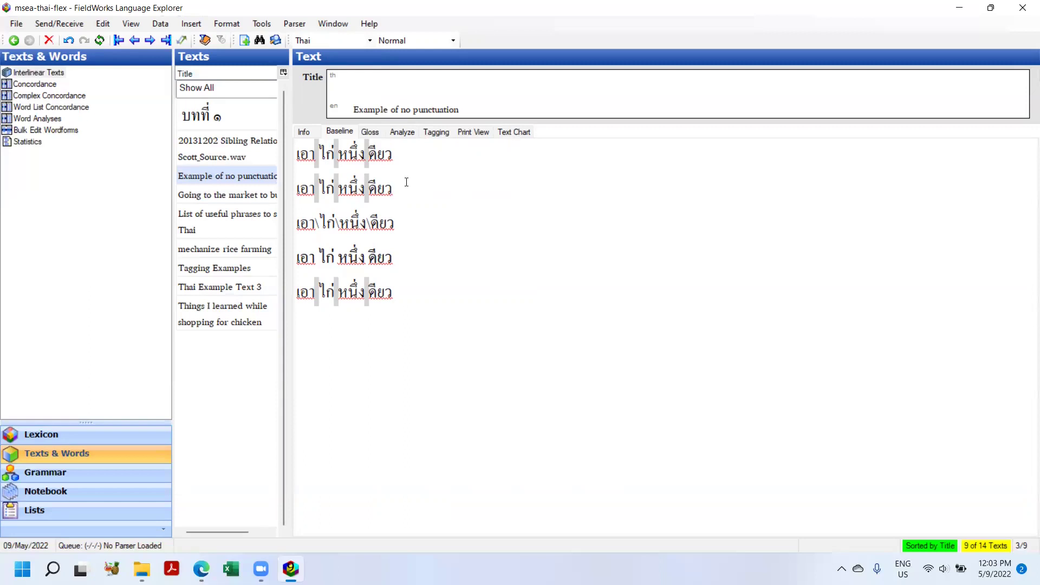
click(402, 133)
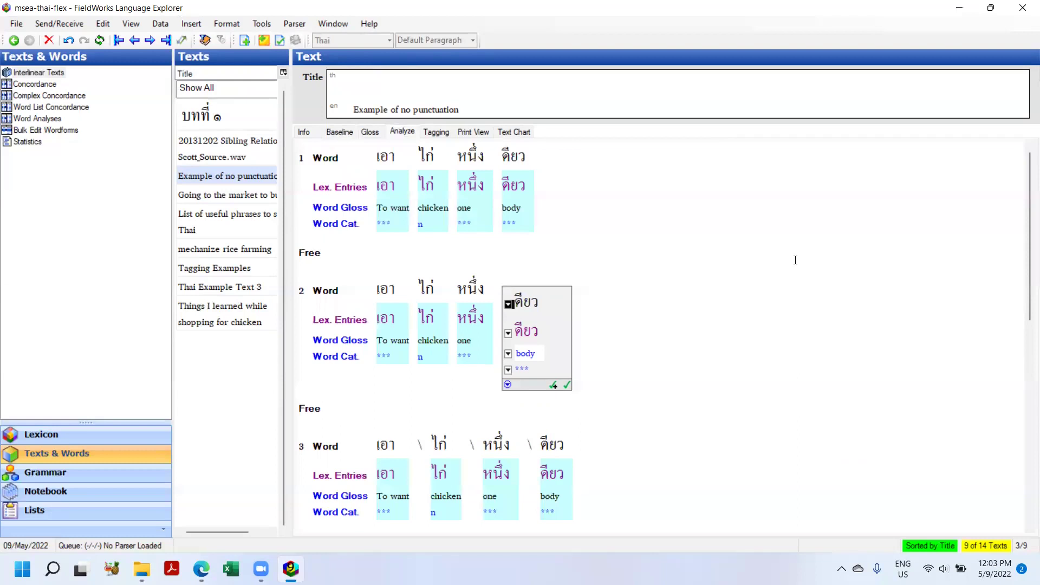
Return to the plain Baseline view and bring up the Send/Receive menu.
click(349, 128)
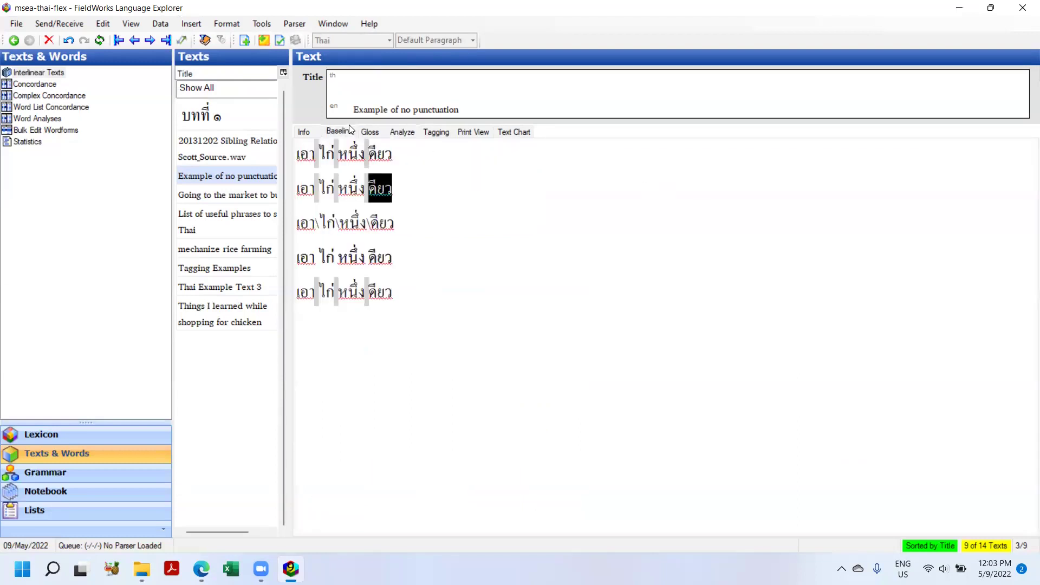
click(445, 214)
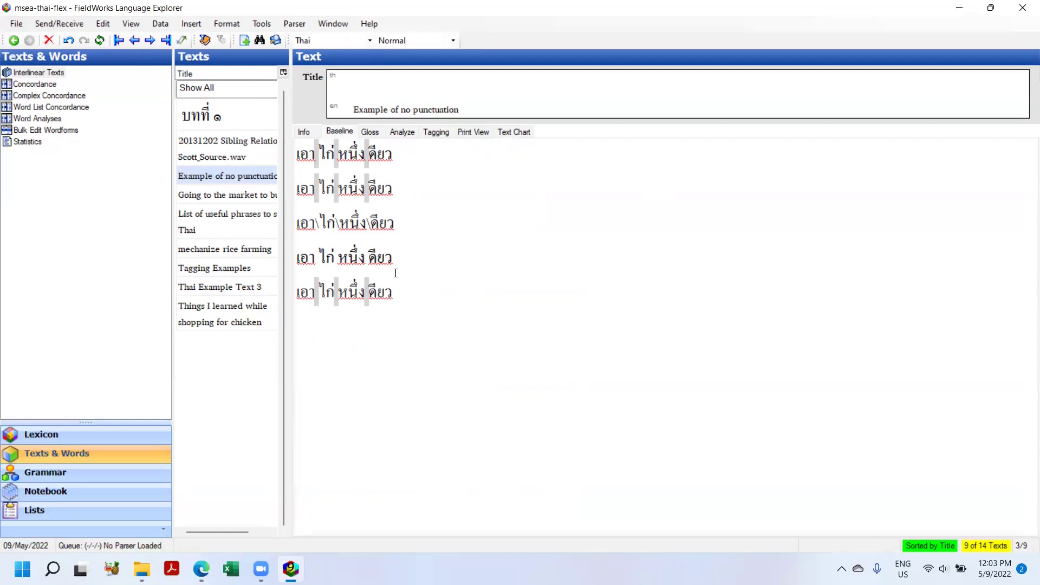
click(69, 24)
Check for FLEx Bridge updates, review the download page in Edge, then close it.
click(88, 187)
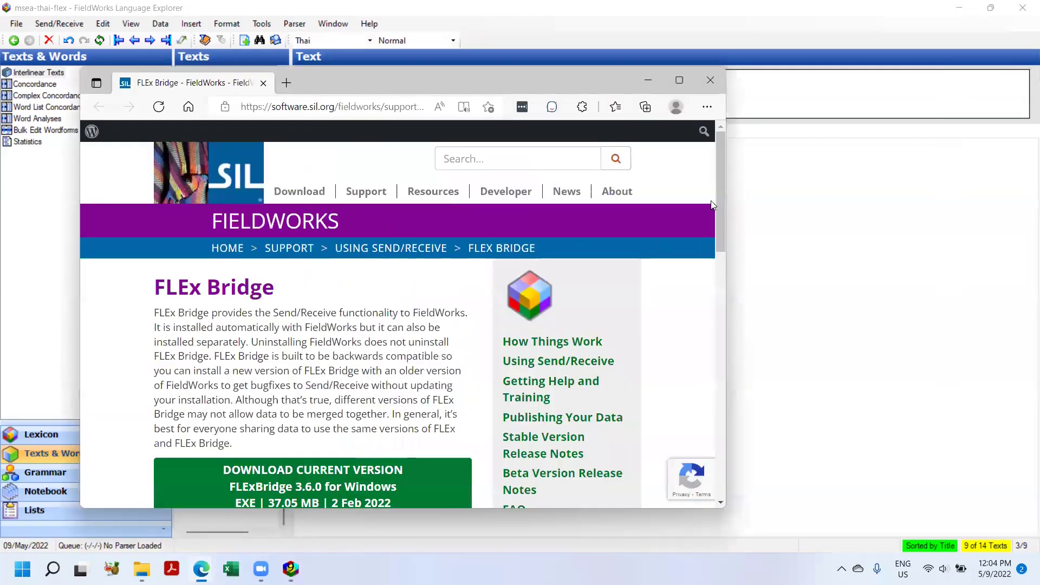
drag(715, 208, 711, 278)
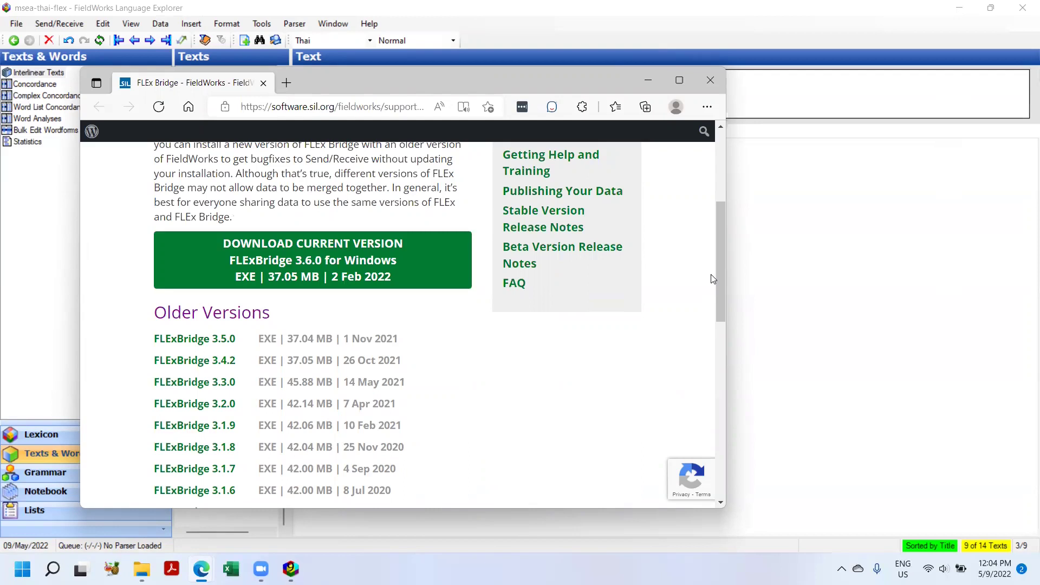
click(710, 81)
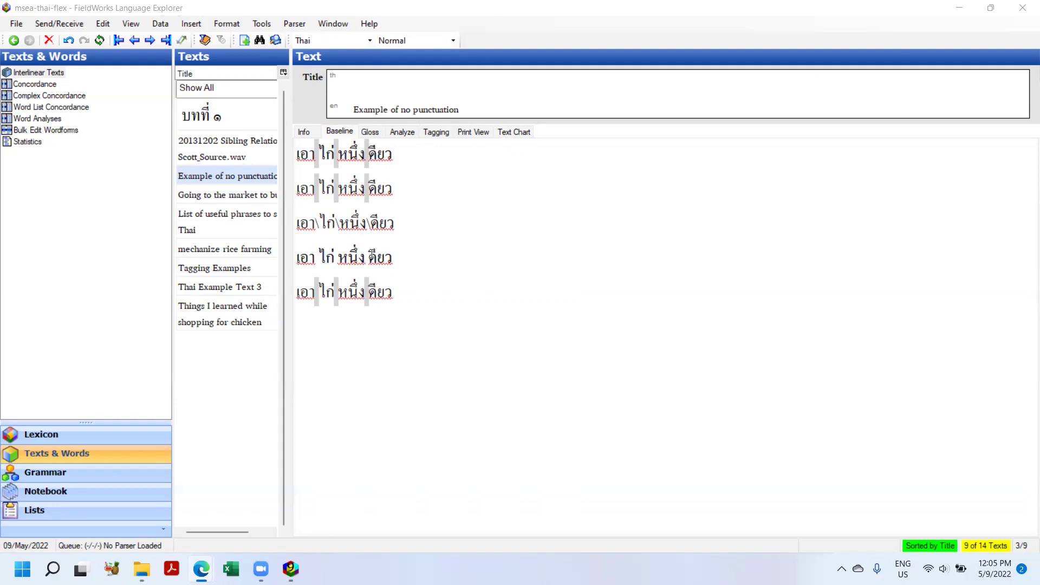
Show the Text Chart of 'Things I learned while shopping for chicken' and list its templates.
click(225, 313)
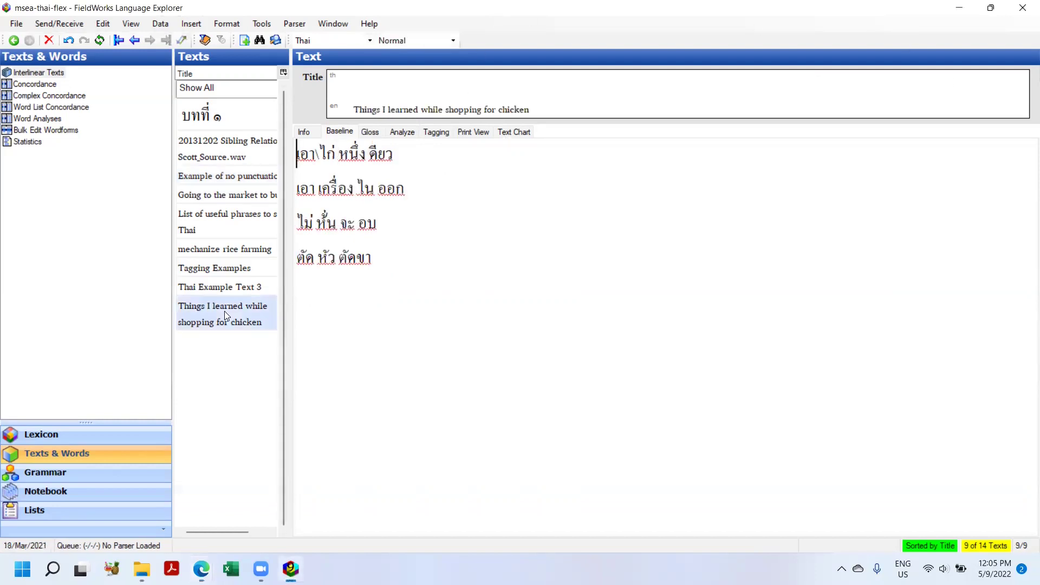
click(508, 133)
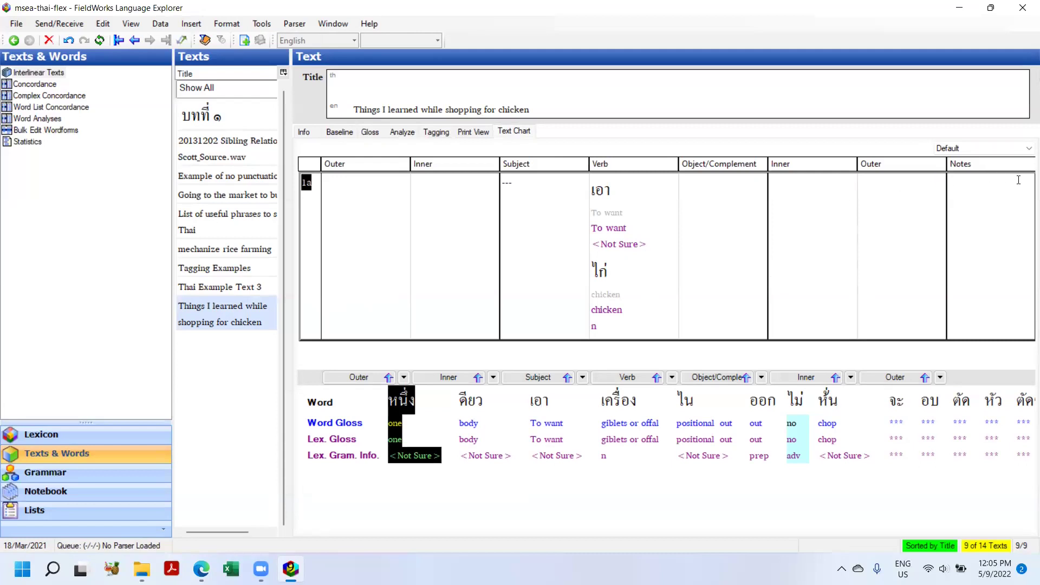
click(1026, 151)
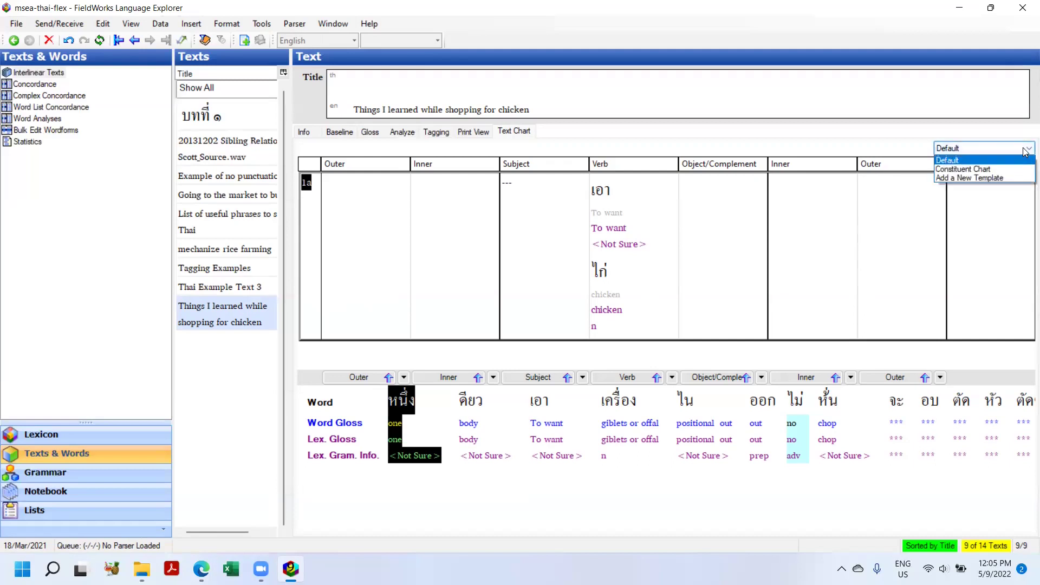
Choose Add a New Template and insert an unnamed template into Text Constituent Chart Templates.
click(974, 178)
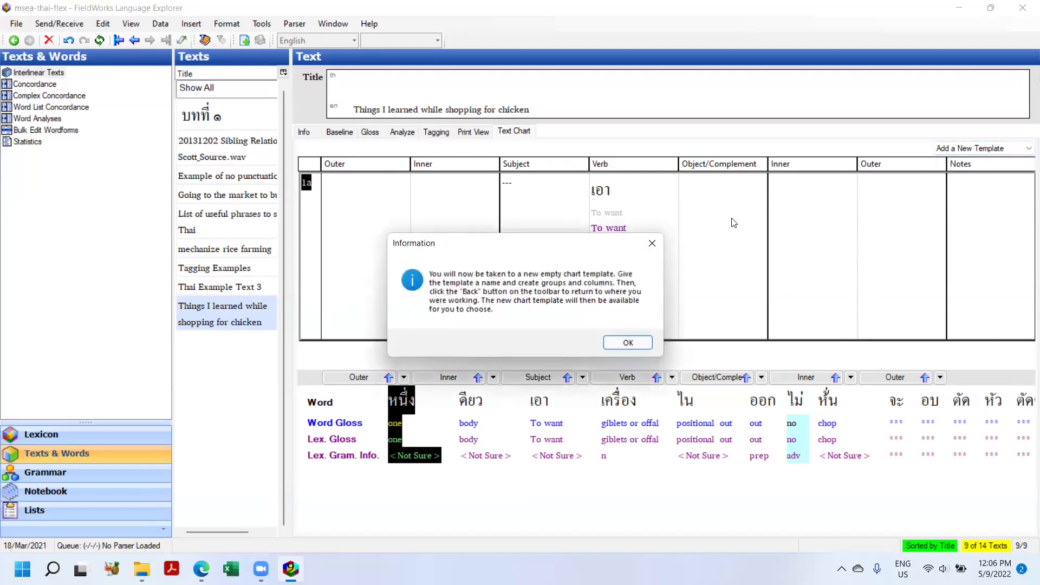
click(614, 342)
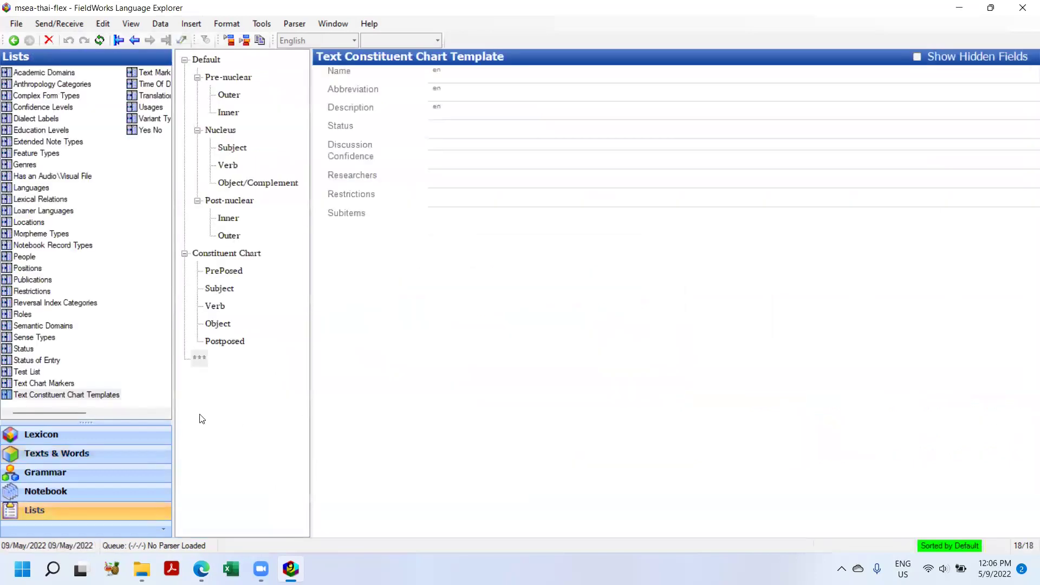
click(105, 397)
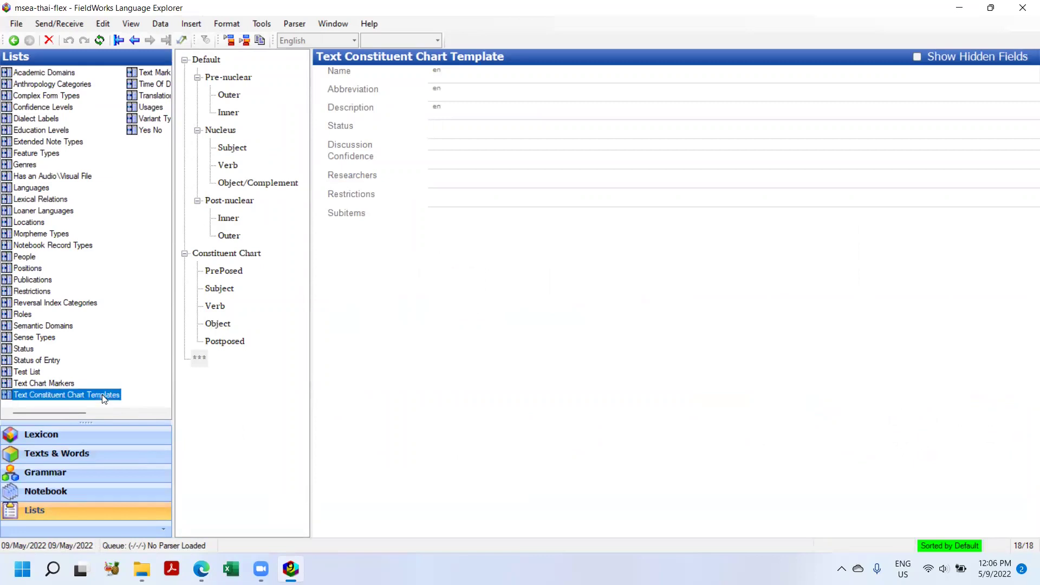
click(185, 60)
click(185, 79)
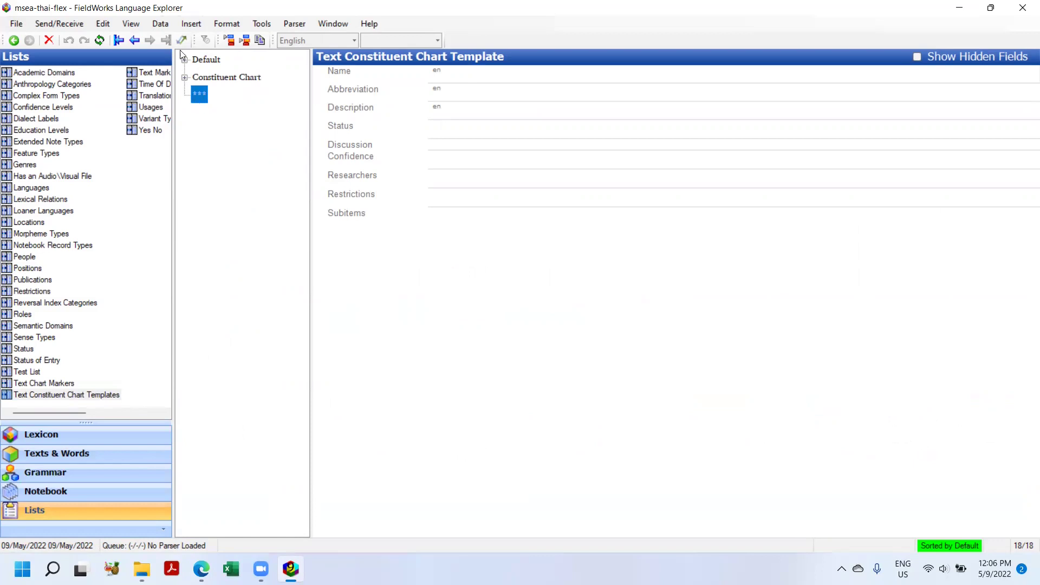
click(193, 24)
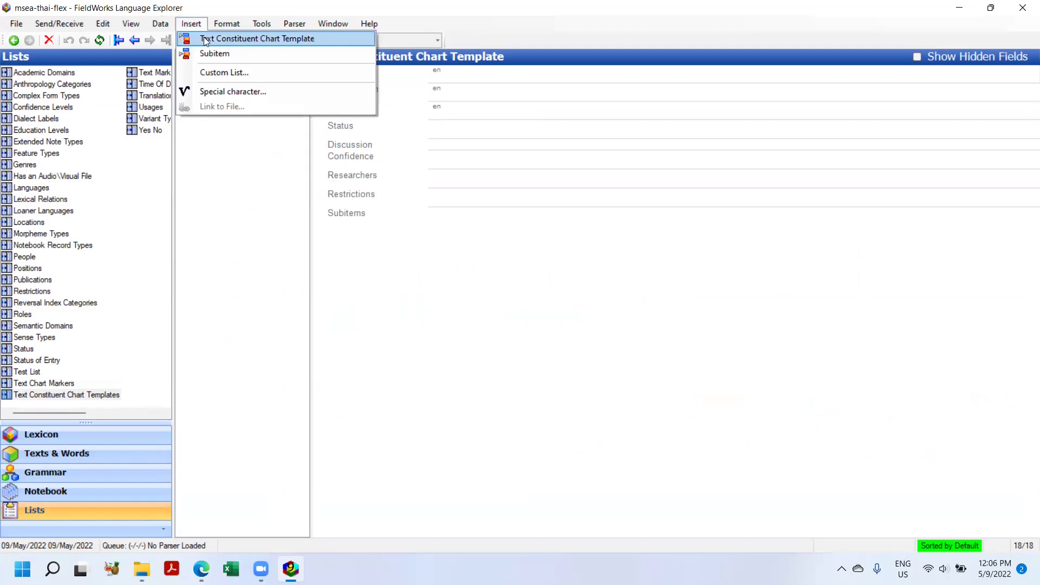
click(204, 37)
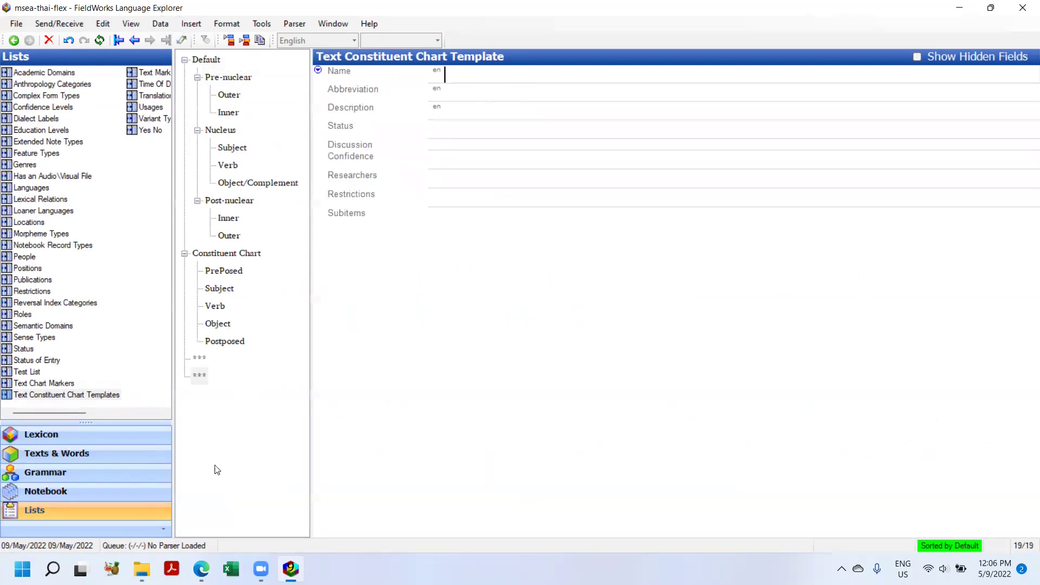
Open the Inga Text chart example (Fig. 20) from the charting thesis page in its own tab.
mouse_move(202, 569)
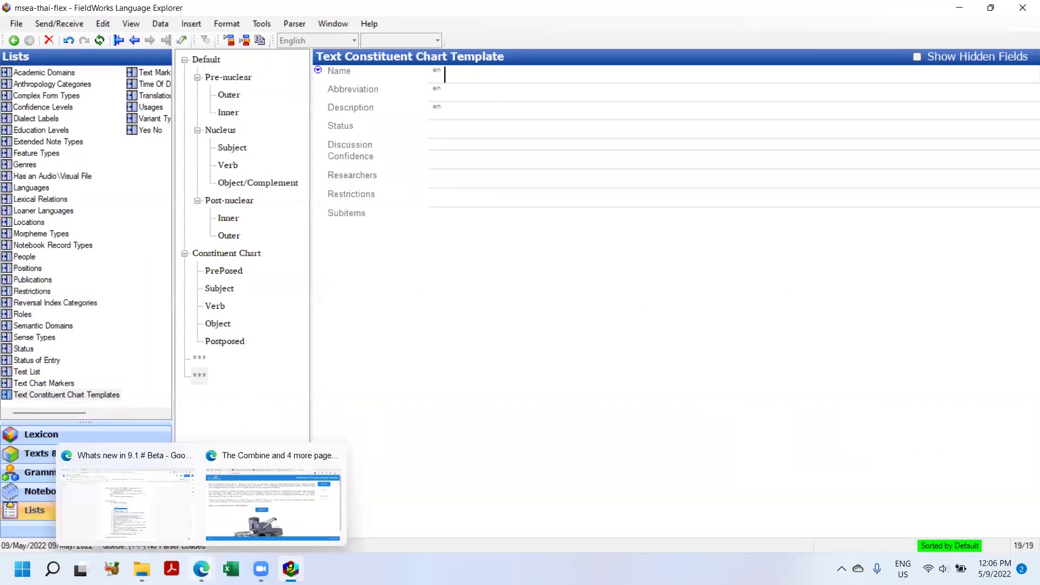
click(243, 502)
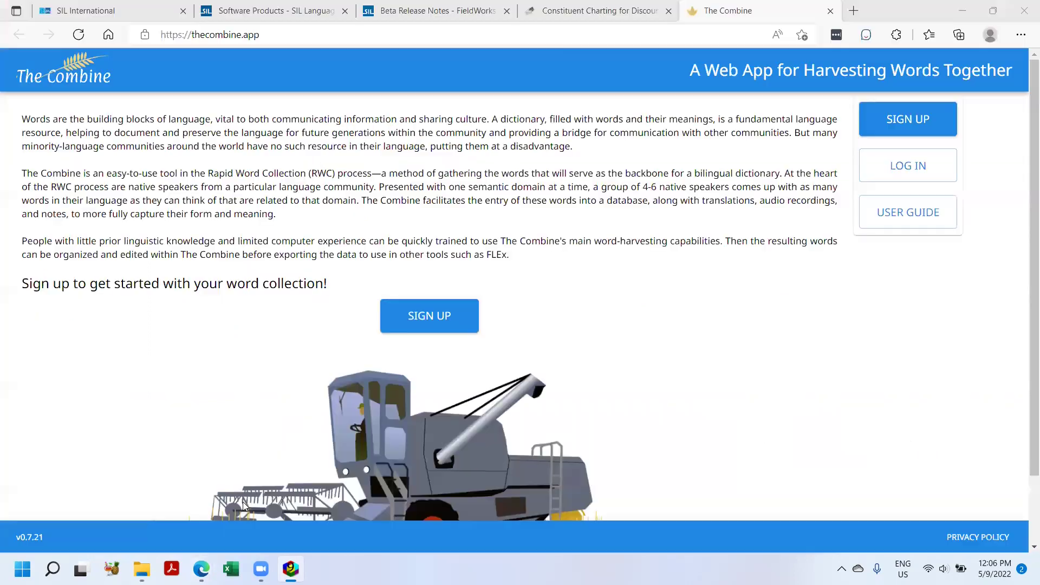
click(585, 12)
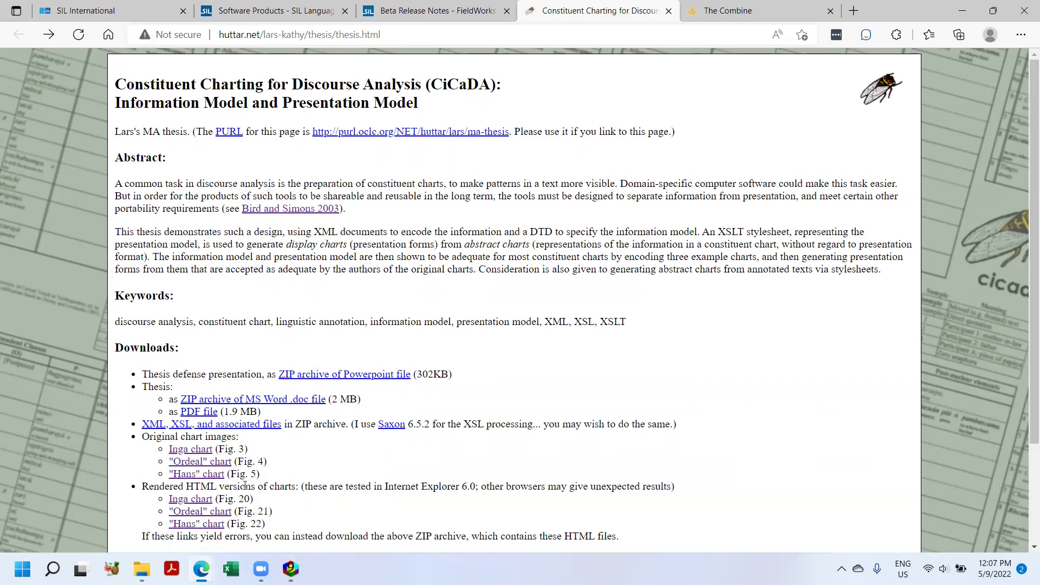
click(192, 499)
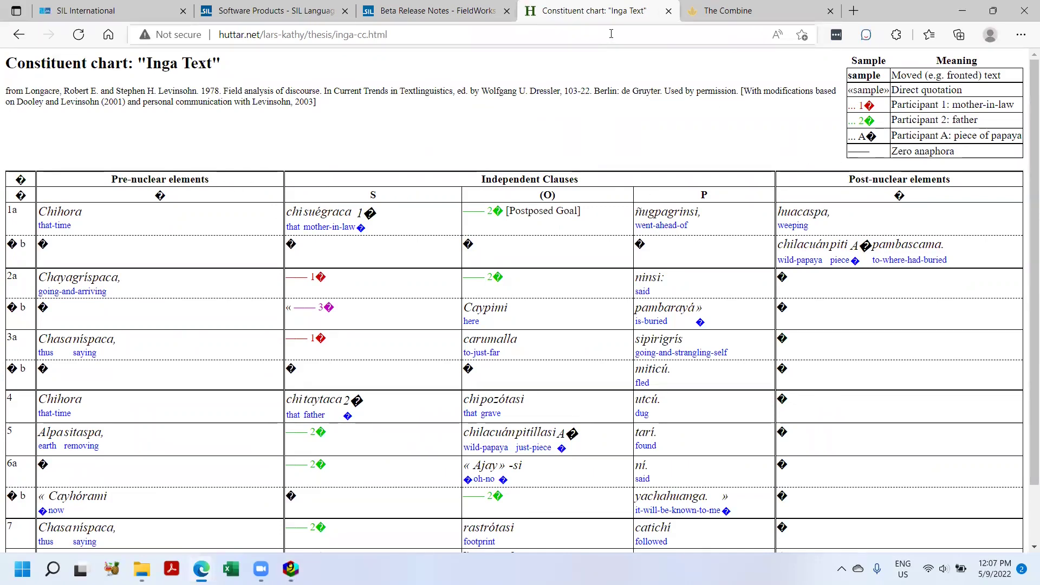
drag(578, 10, 1039, 48)
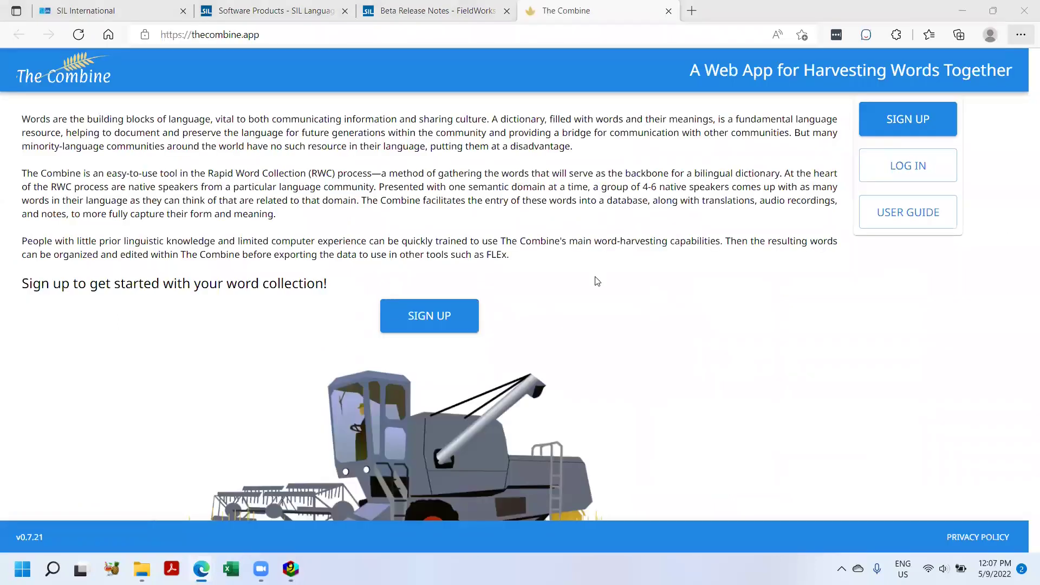
Name the new template 'Inga Text' and add a 'Pre-Nuclear elements' column group under it.
click(291, 569)
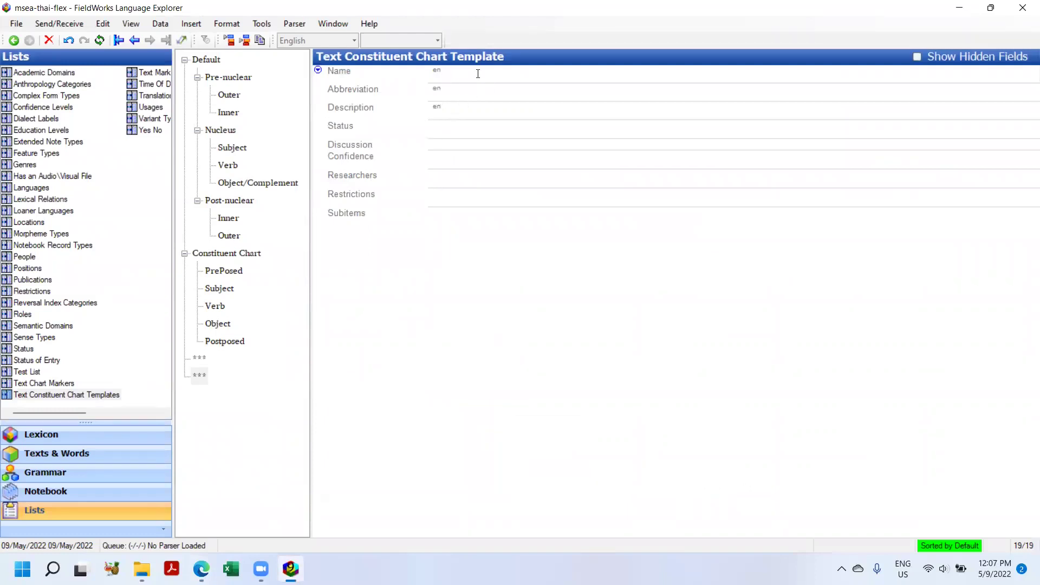
text(Inga Text)
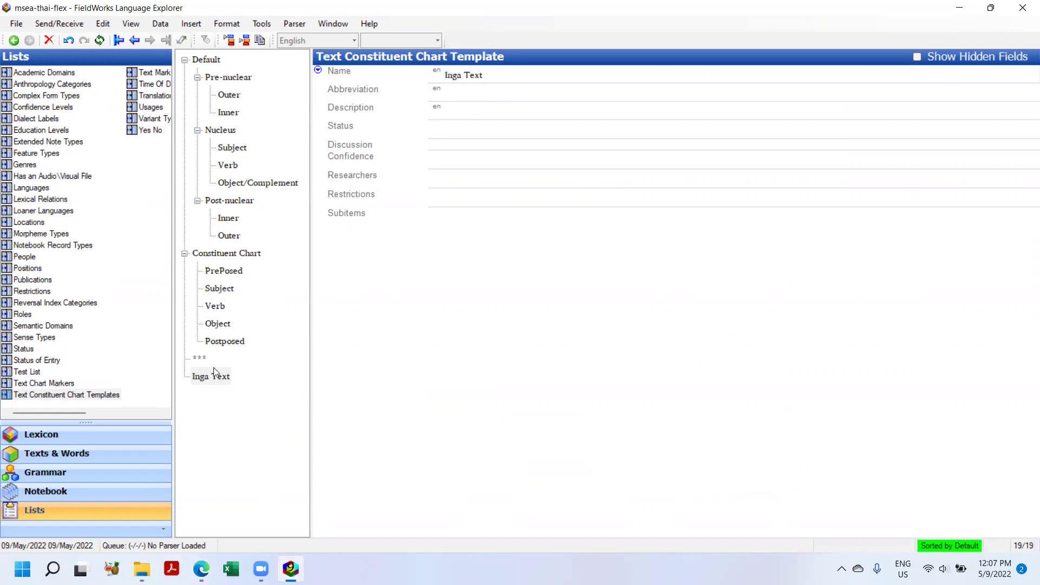
click(229, 41)
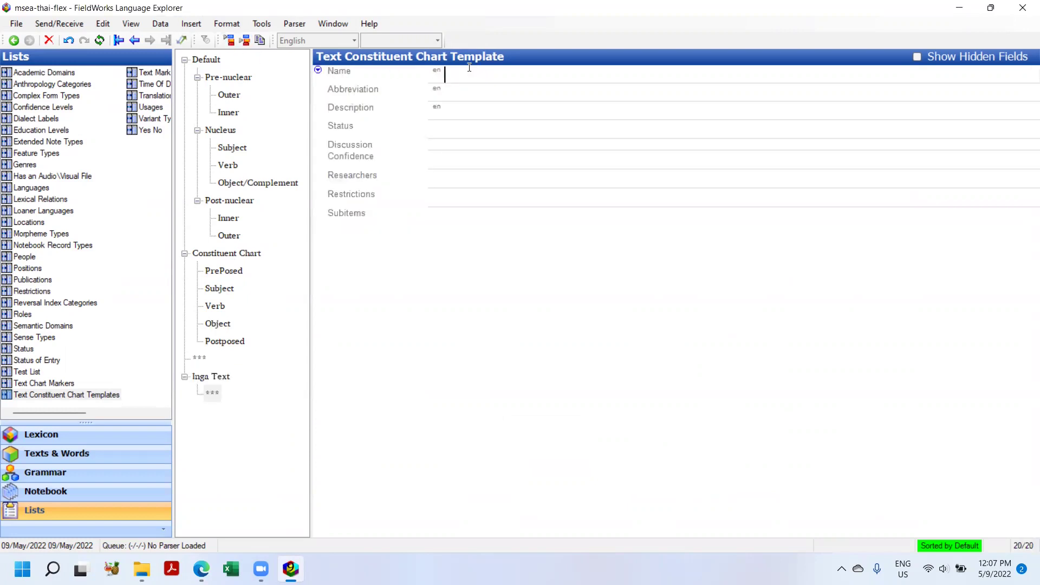
text(Pre-N)
key(BackSpace)
key(BackSpace)
text(-Nuclear)
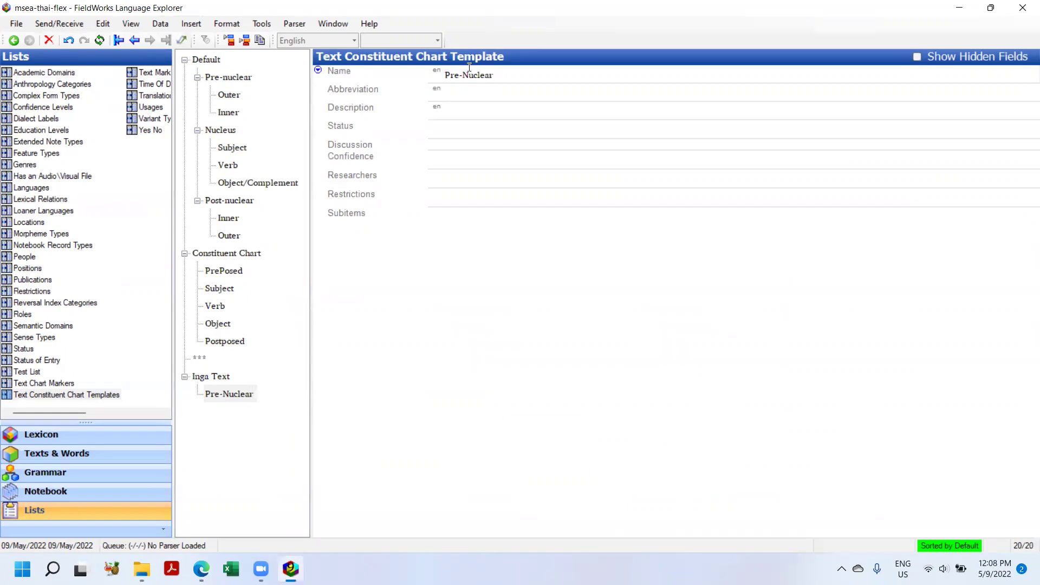
text( elements)
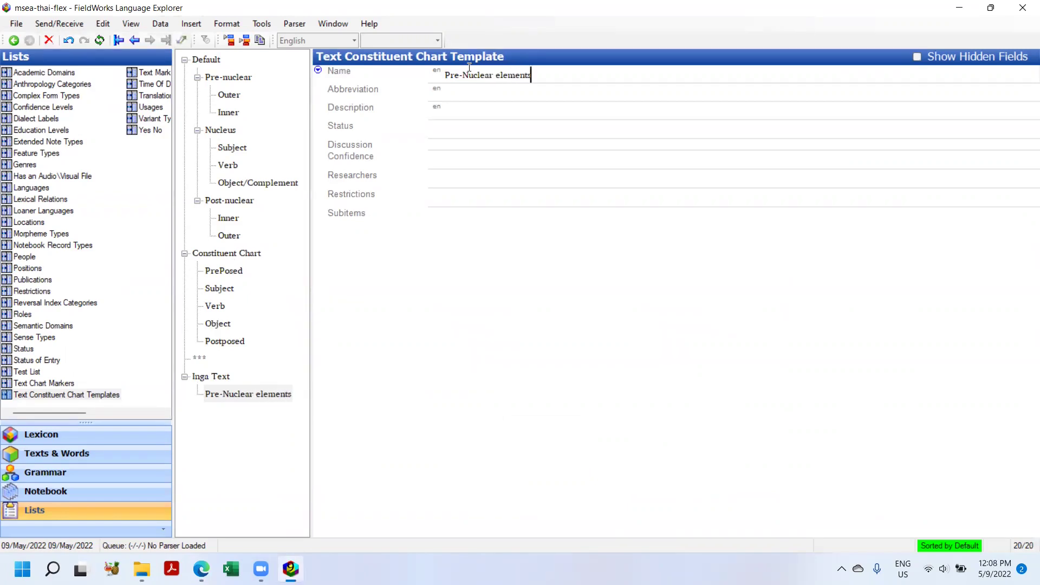
Add an 'Independant Clauses' group under Inga Text containing an S column.
click(211, 380)
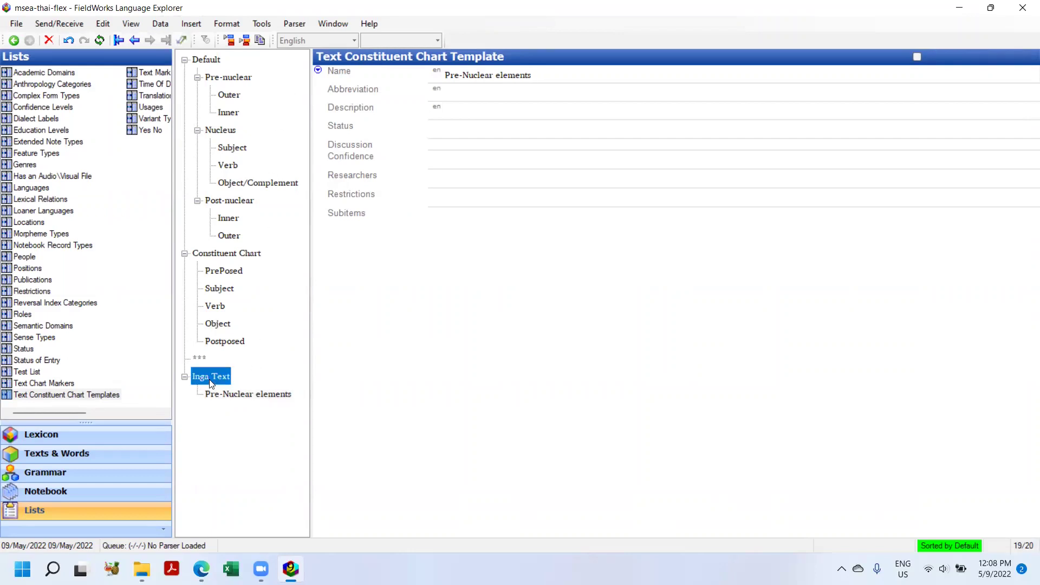
click(245, 41)
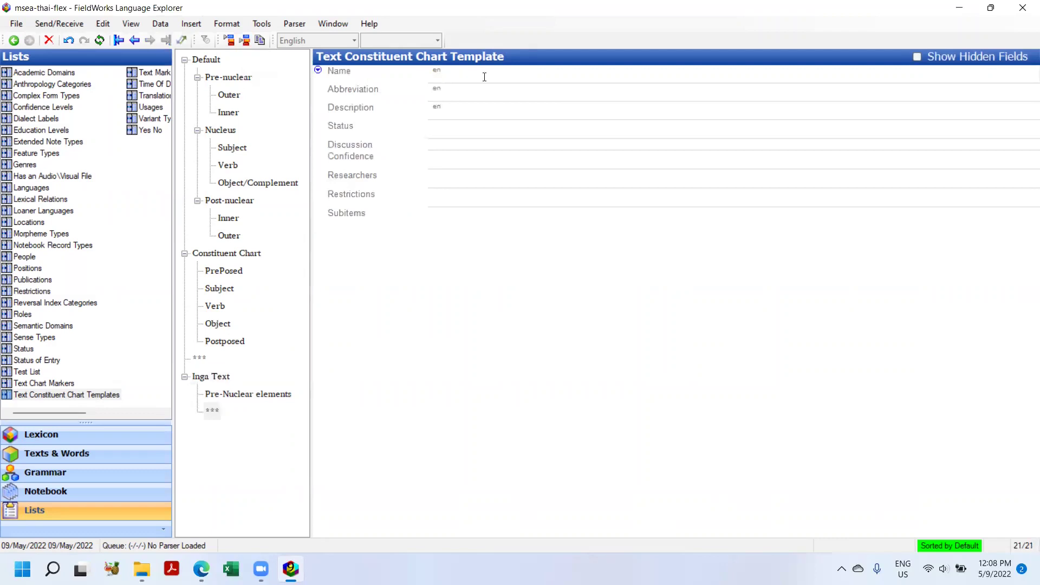
text(Independ)
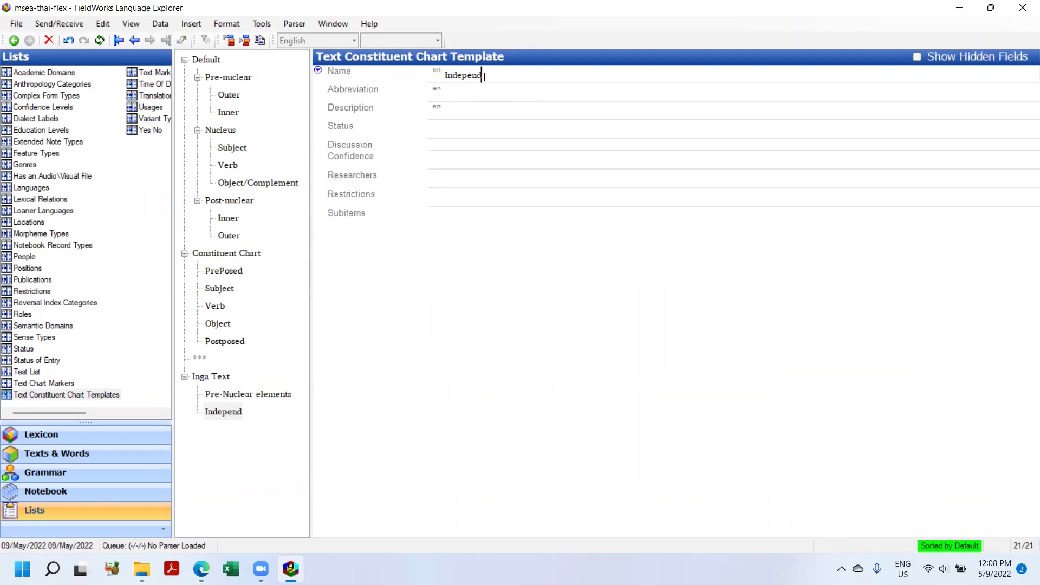
text(ant Clauses)
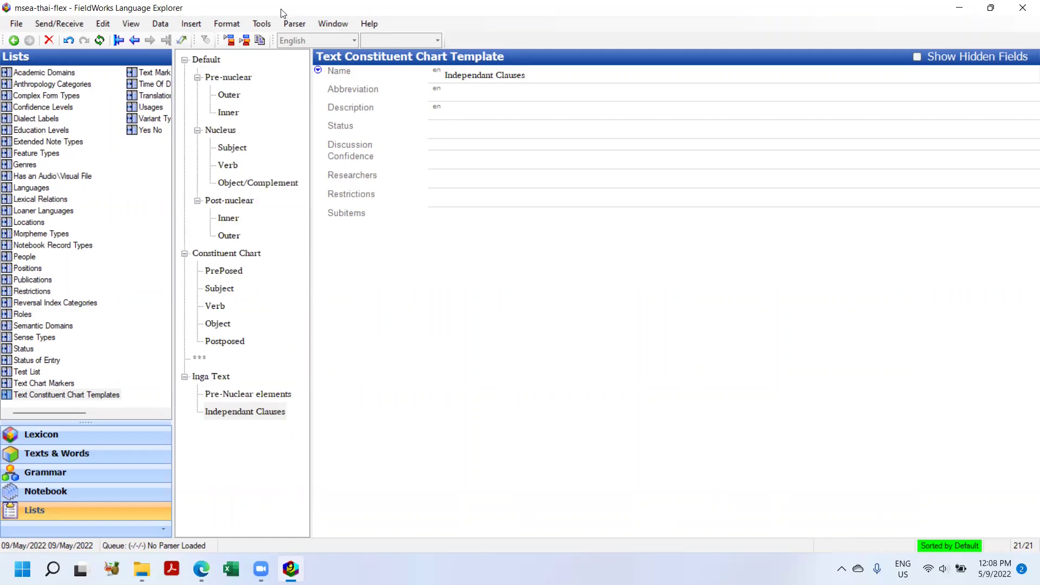
click(245, 40)
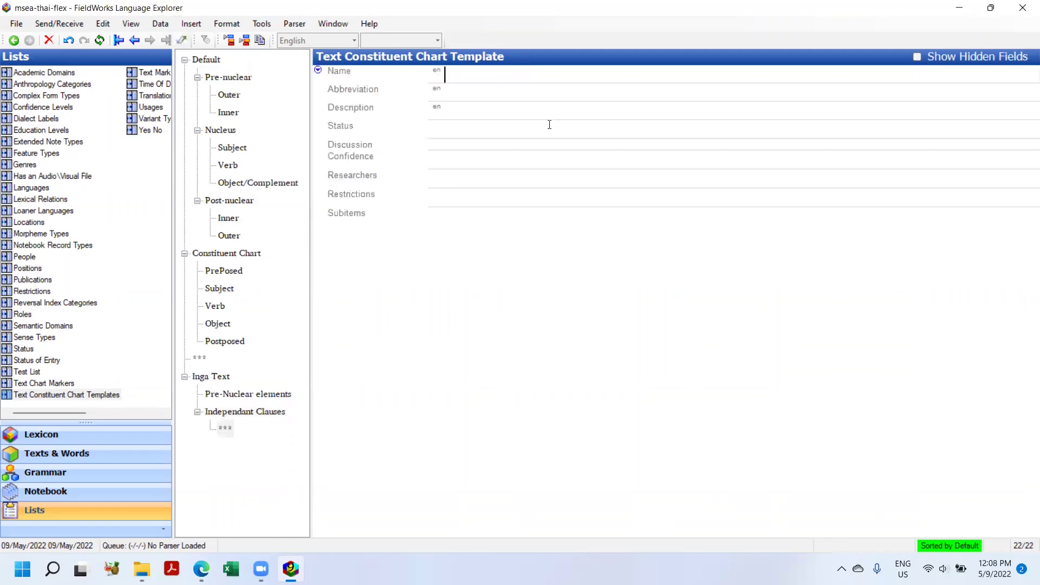
text(S)
Add (O) and P columns under Independant Clauses, dismissing the hierarchy-limit warning.
click(236, 413)
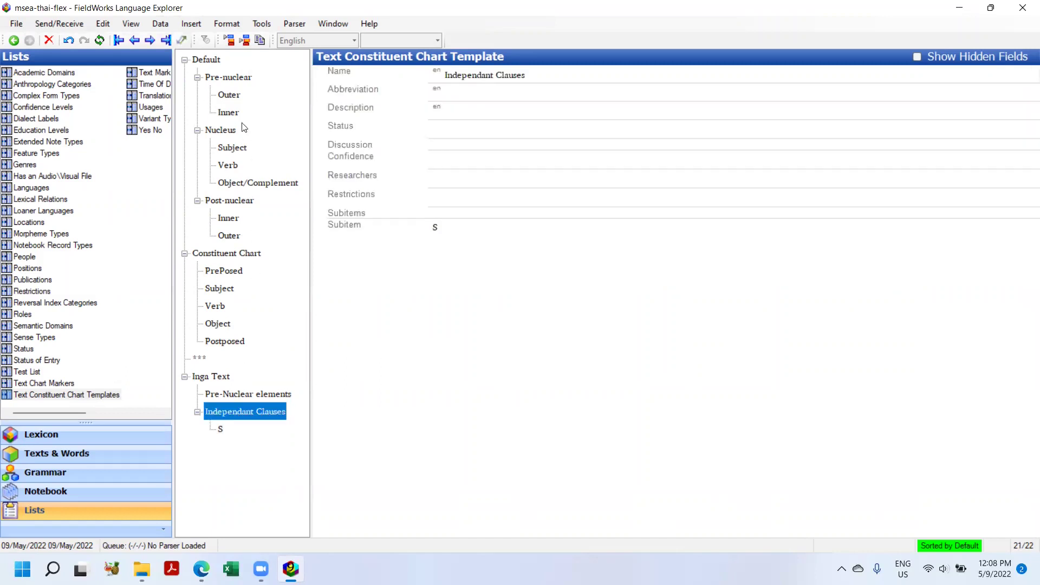
click(244, 40)
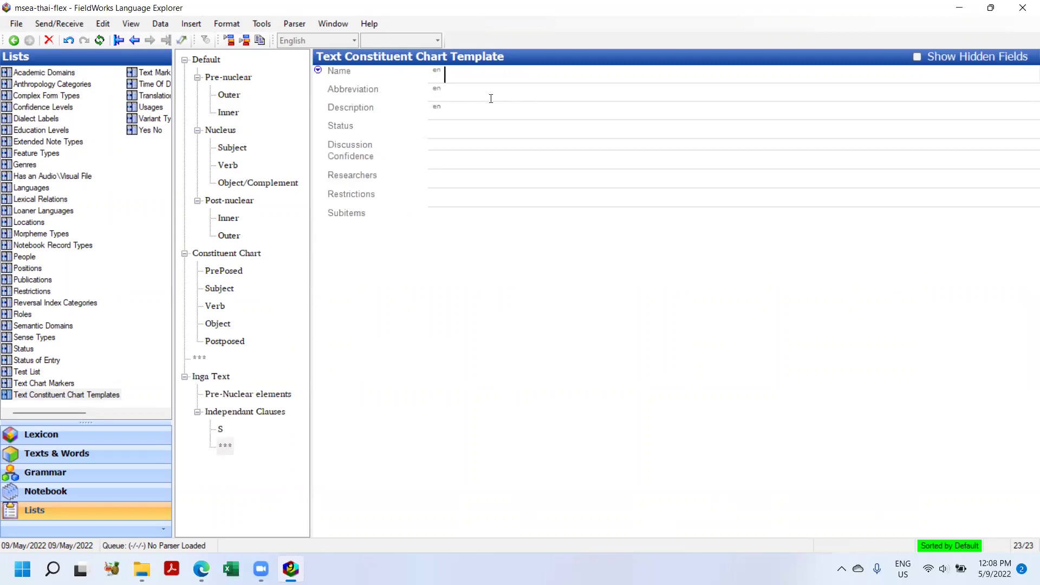
text((O))
click(245, 40)
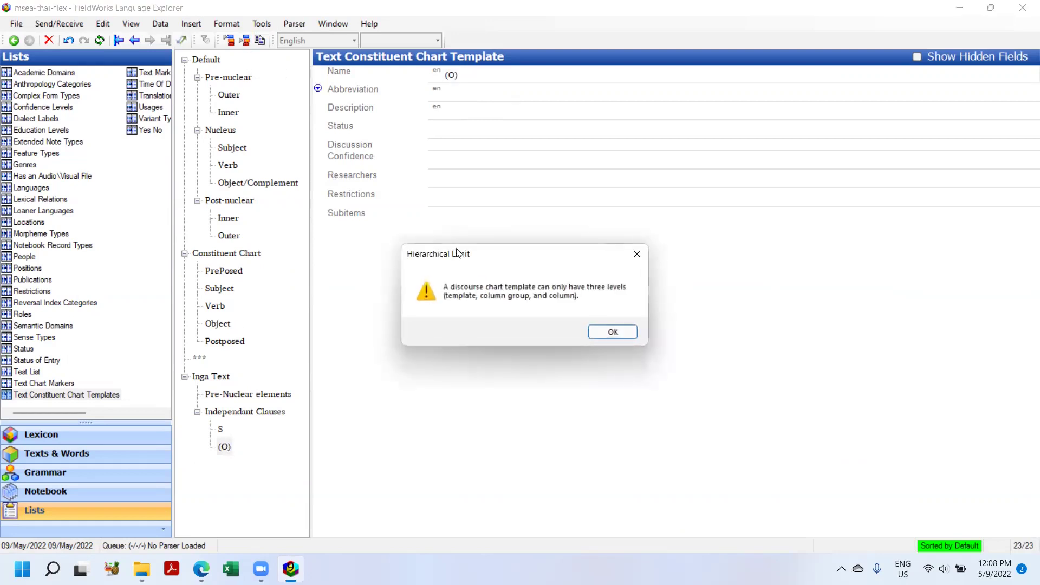
click(612, 332)
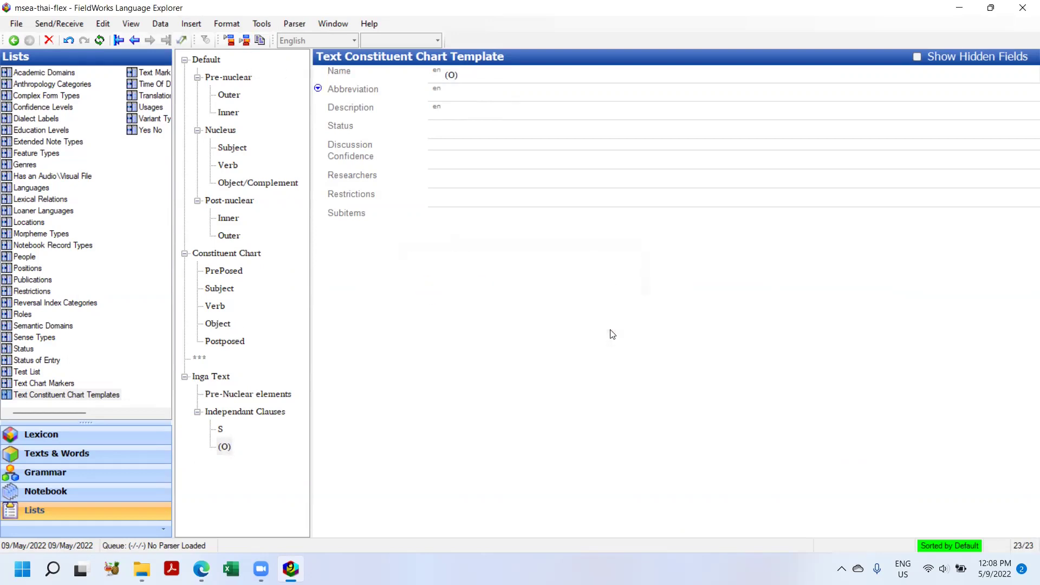
click(247, 413)
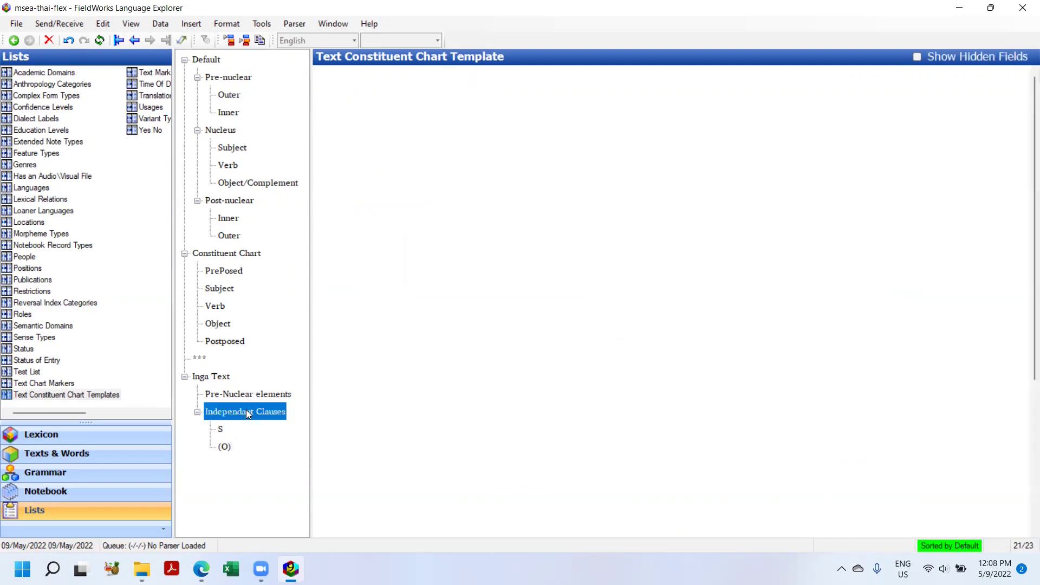
click(247, 43)
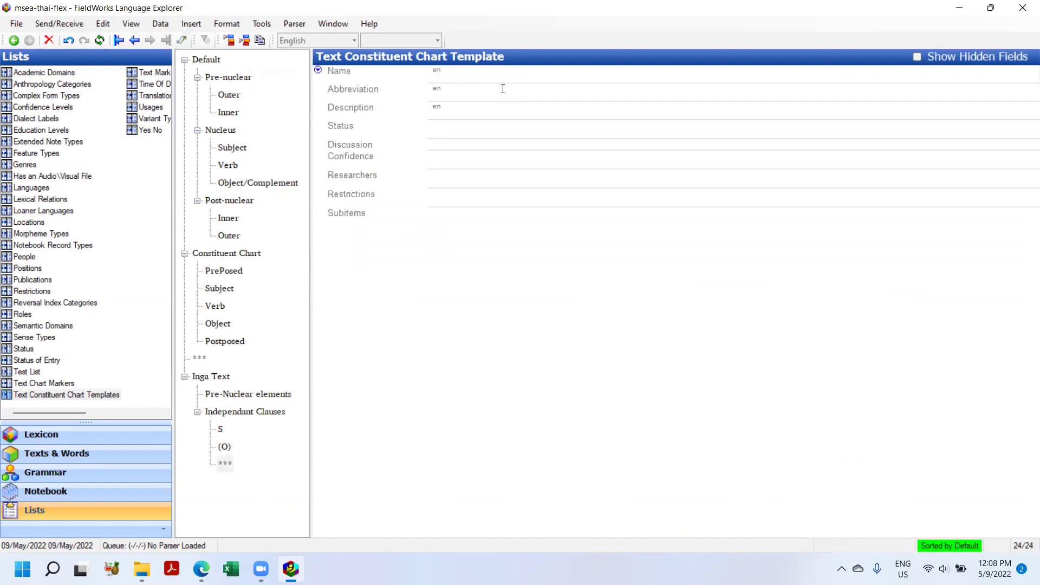
text(P)
Add a 'Post-Nuclear Elements' item beneath Independant Clauses.
click(223, 412)
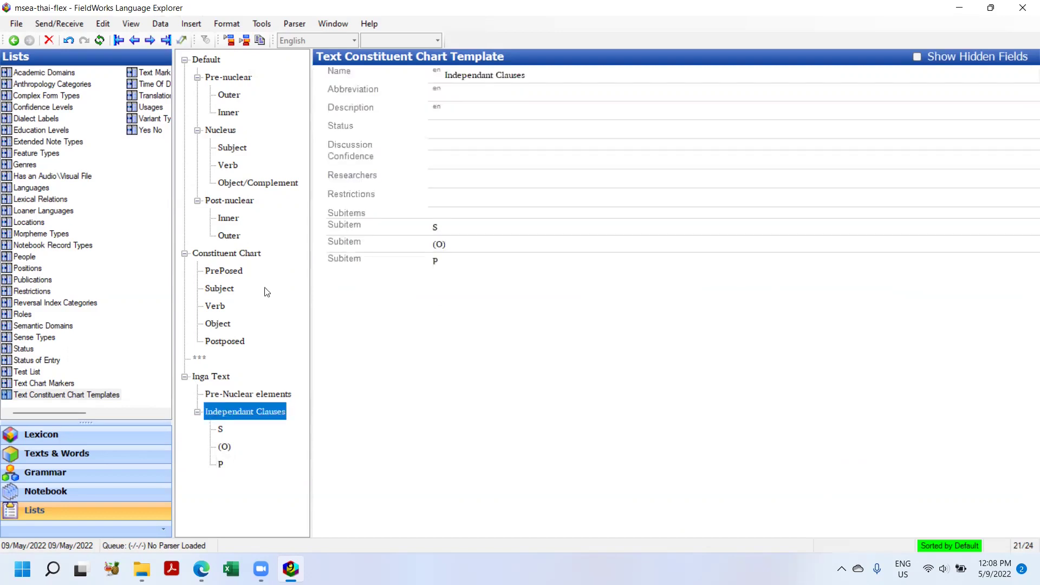
click(245, 41)
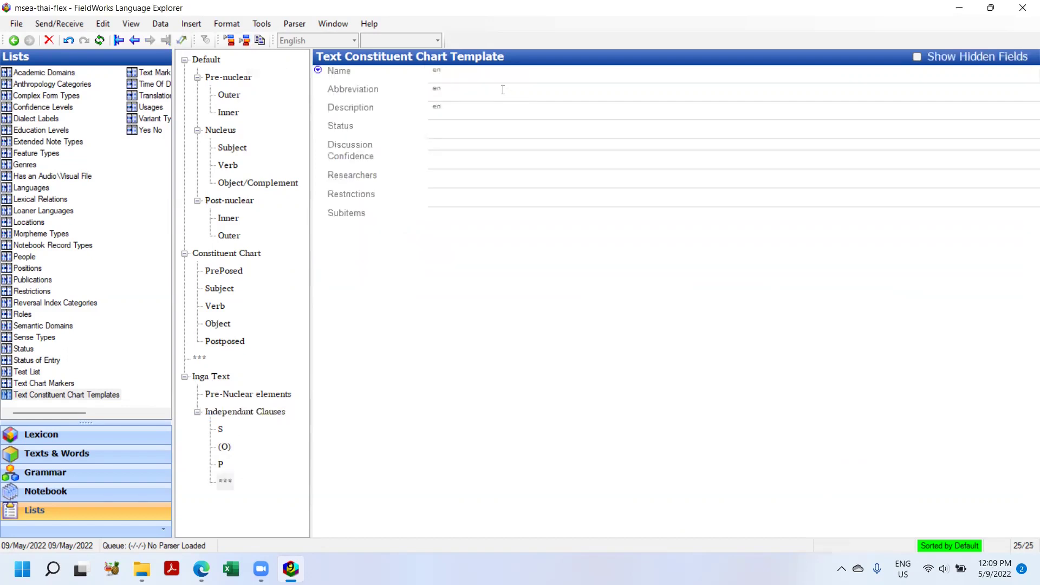
text(Post-Nuclear Elements)
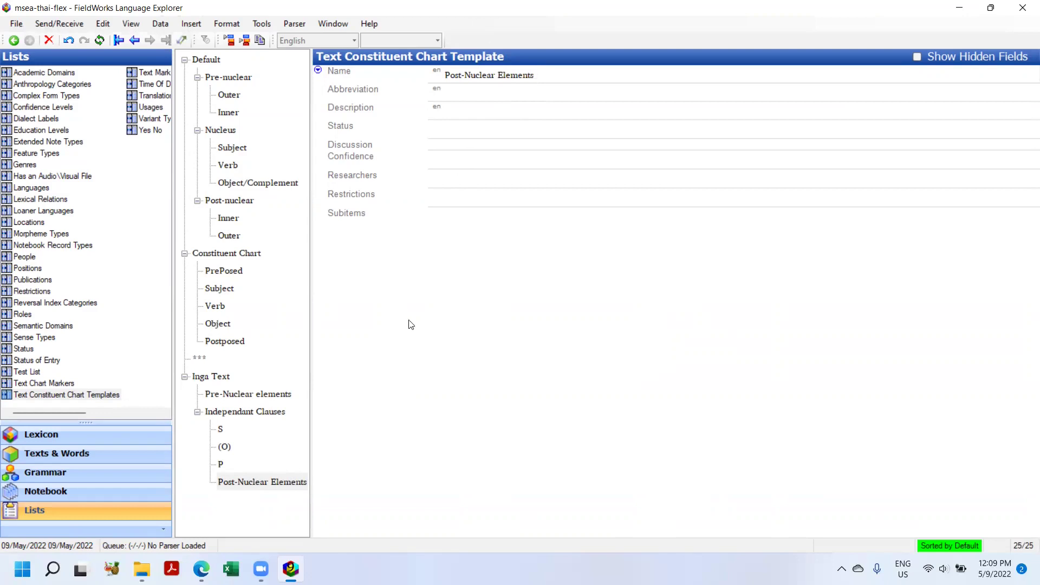
click(242, 482)
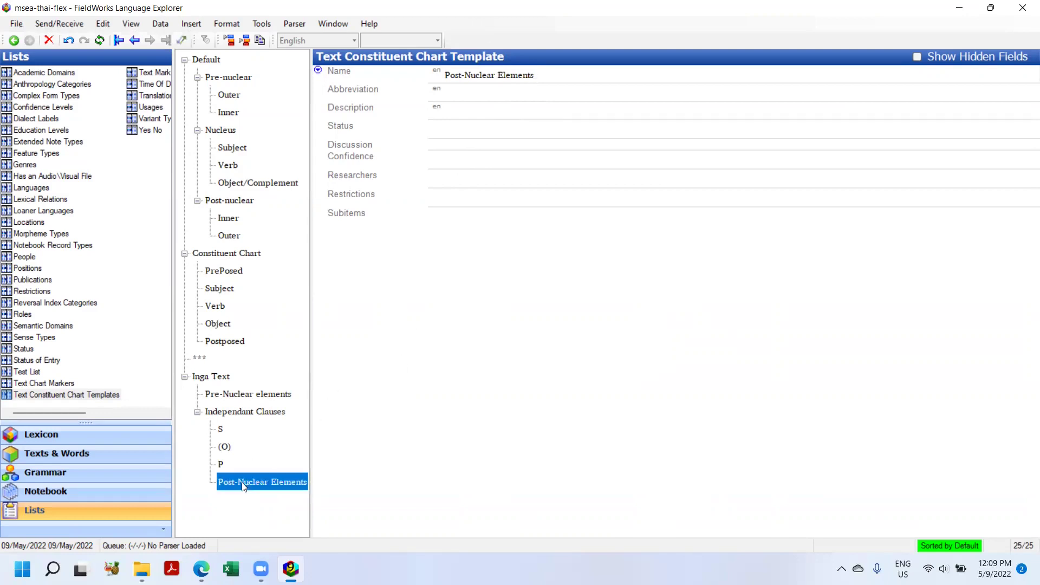
Promote Post-Nuclear Elements to a group and move it to follow Independant Clauses.
right_click(242, 482)
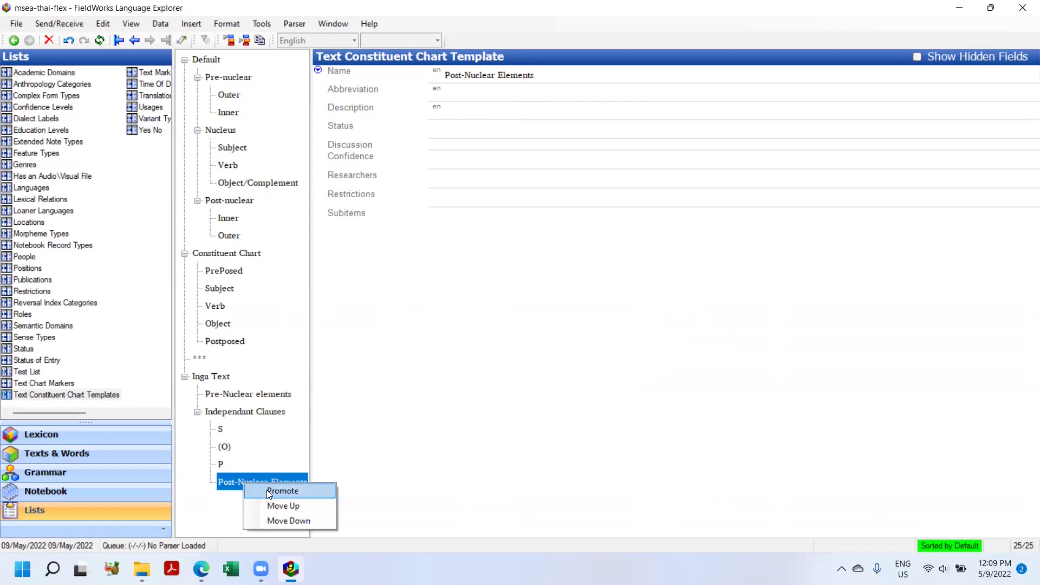
click(272, 505)
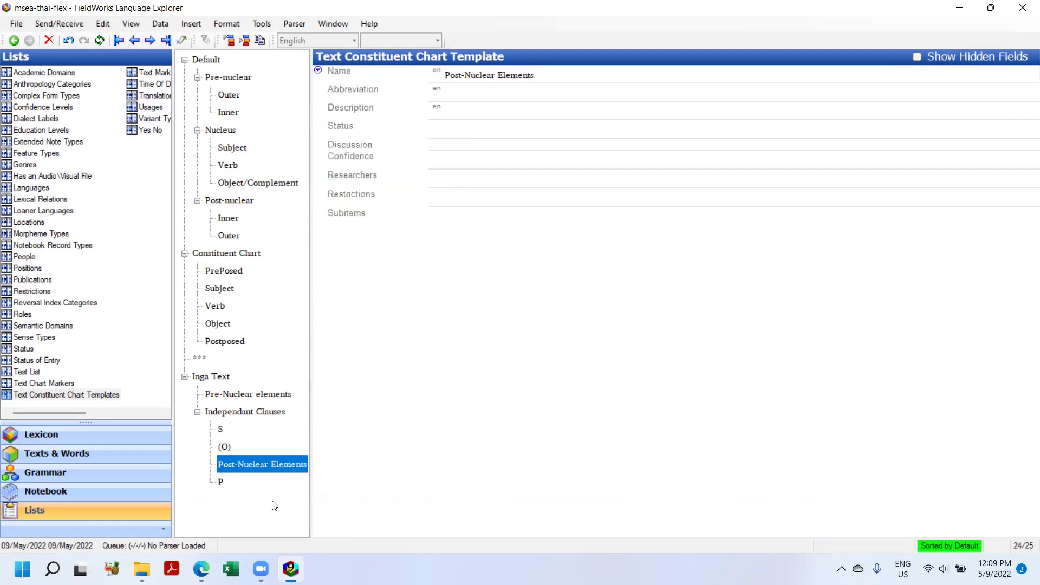
right_click(277, 468)
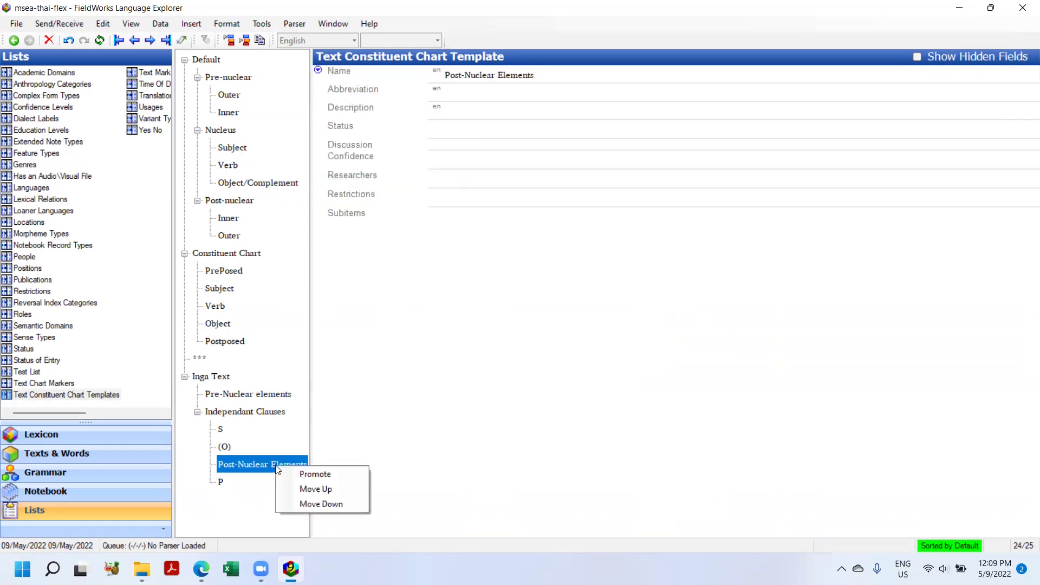
click(296, 503)
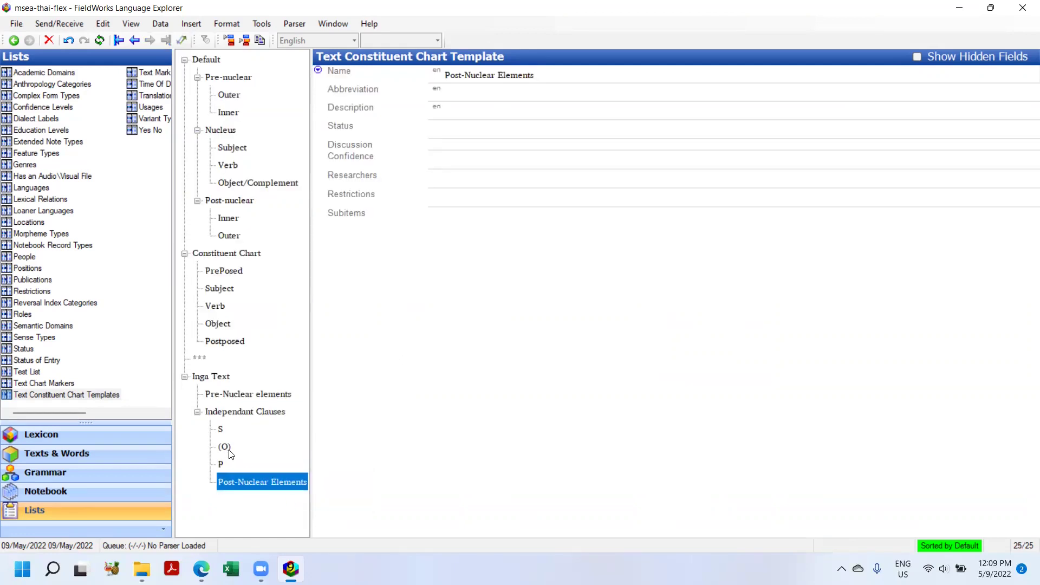
right_click(251, 489)
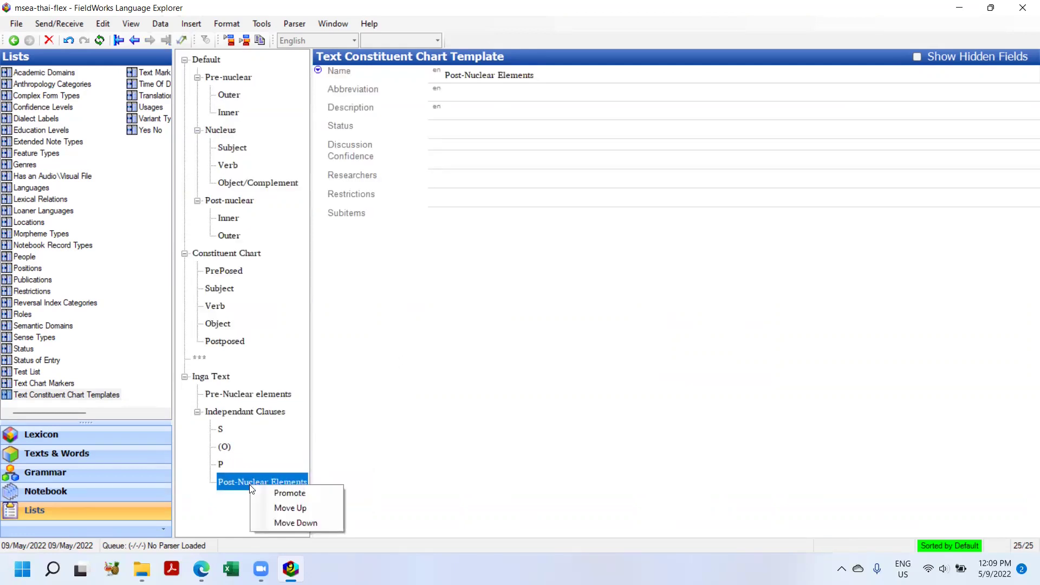
click(271, 496)
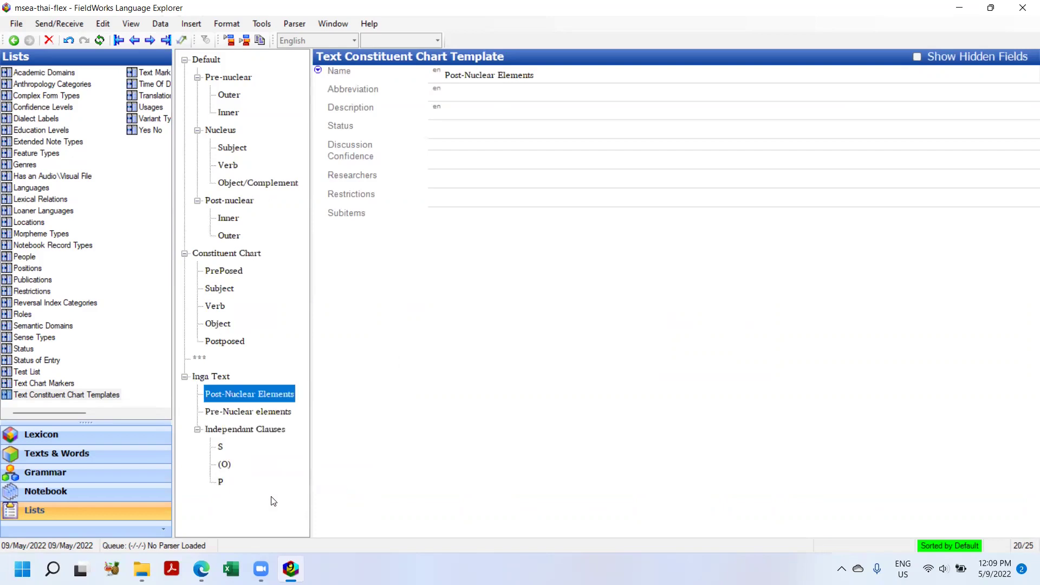
right_click(250, 400)
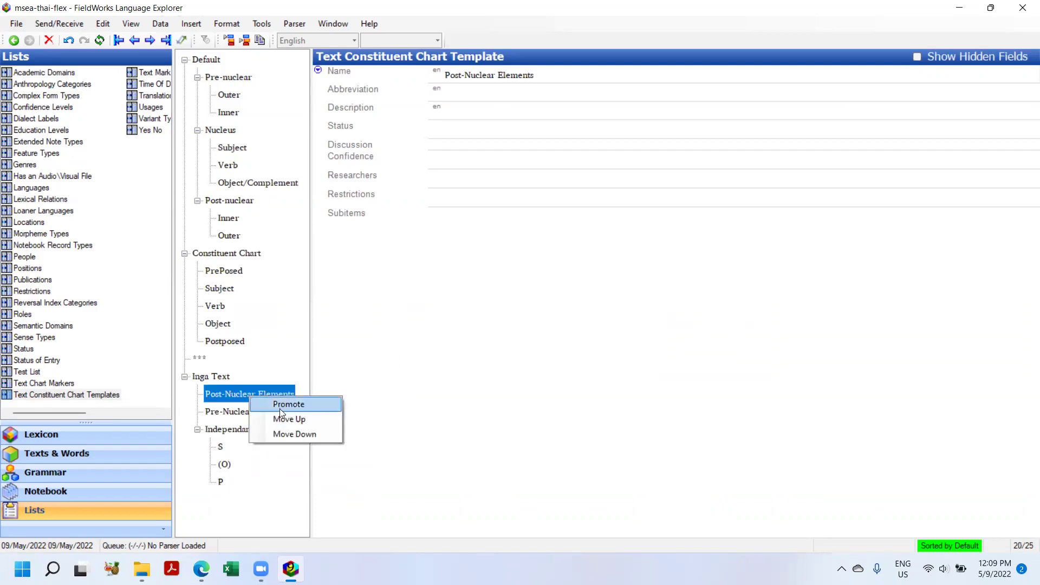
click(282, 434)
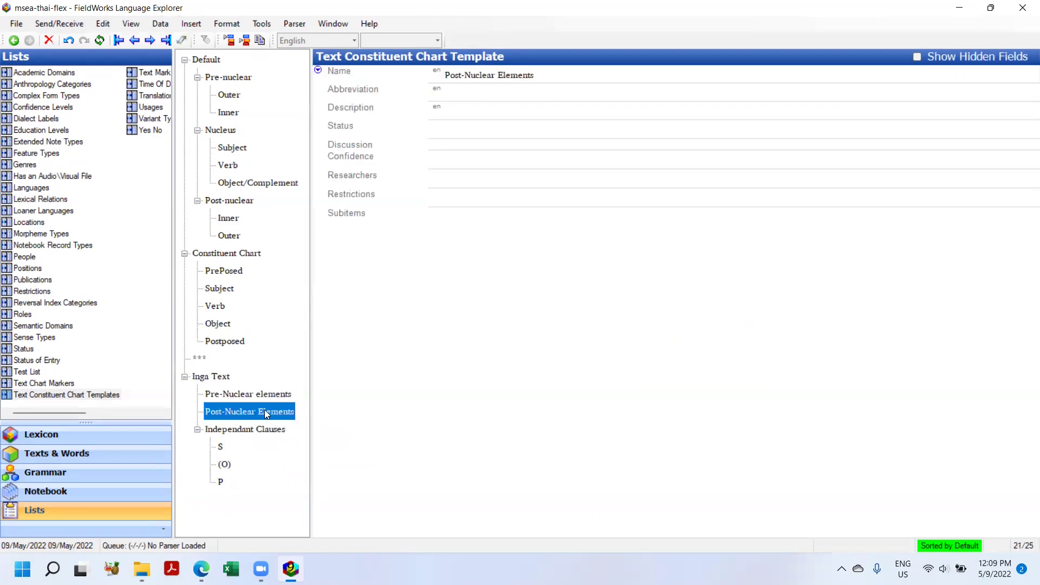
right_click(264, 410)
click(284, 449)
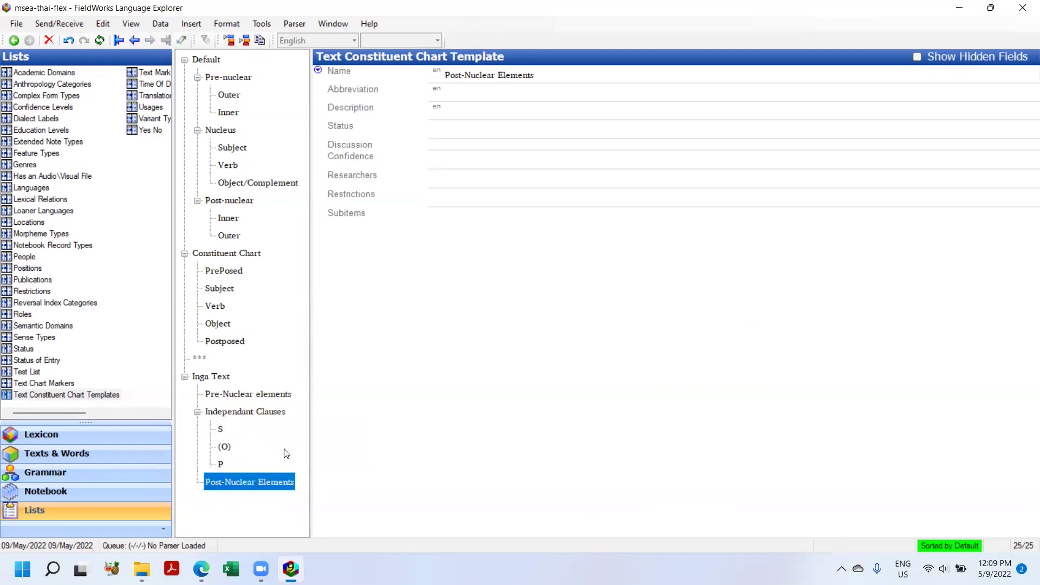
click(197, 412)
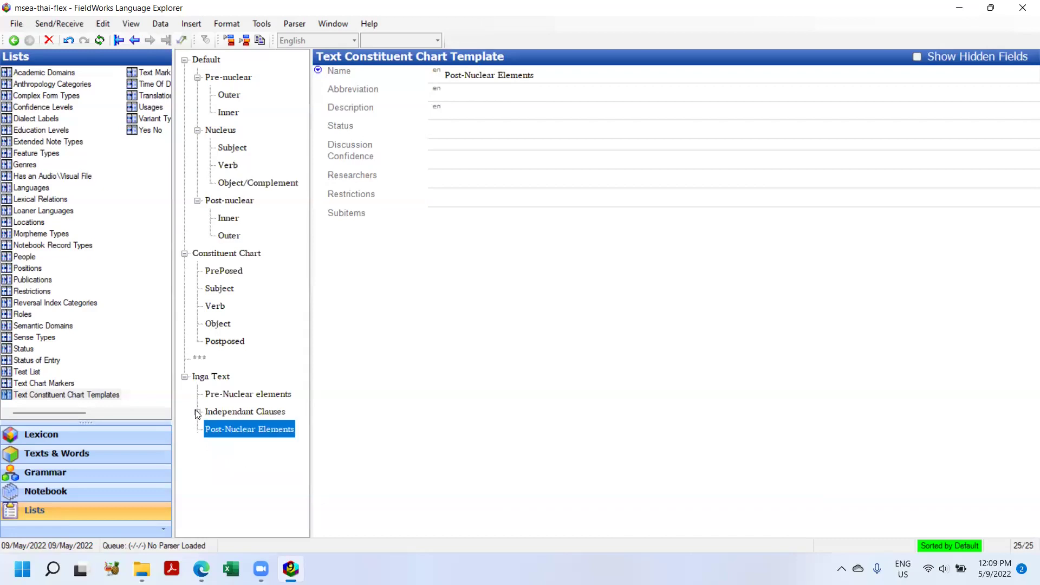
Return to the chicken text's chart and list its templates, now including Inga Text.
click(117, 461)
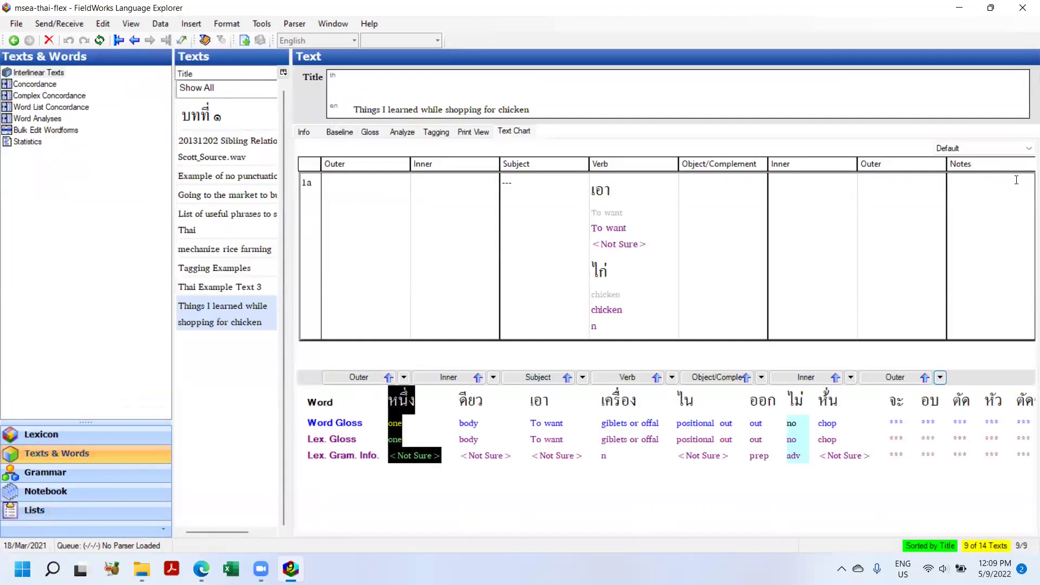
click(1026, 151)
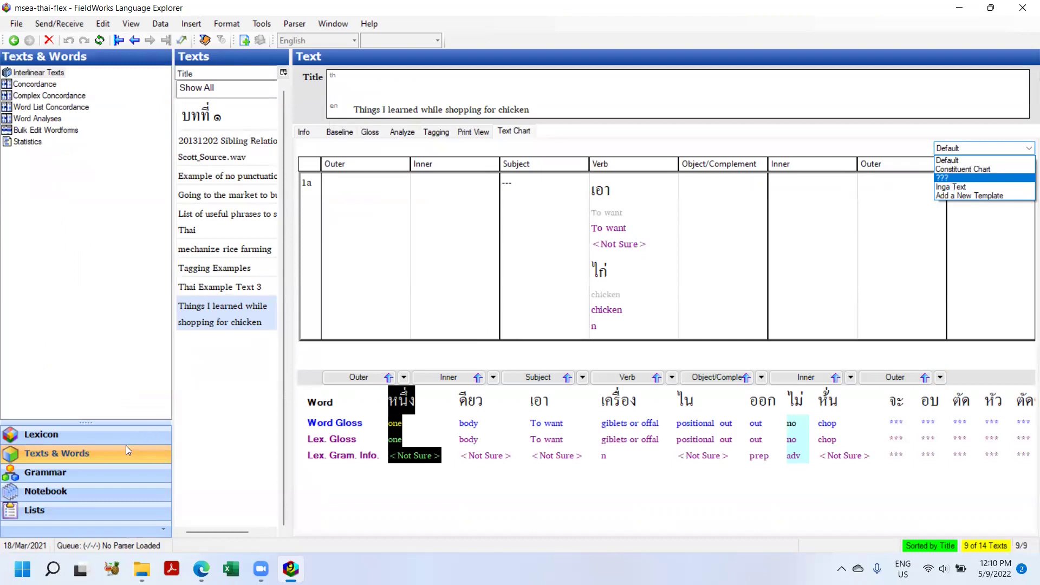
Delete the unnamed ??? template from the Text Constituent Chart Templates list.
click(59, 513)
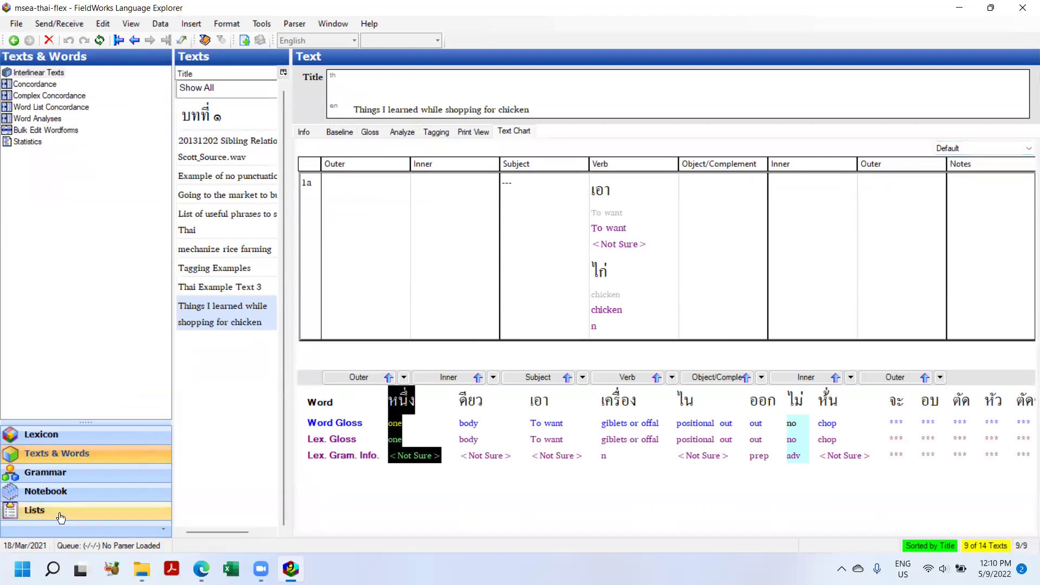
click(61, 514)
click(63, 395)
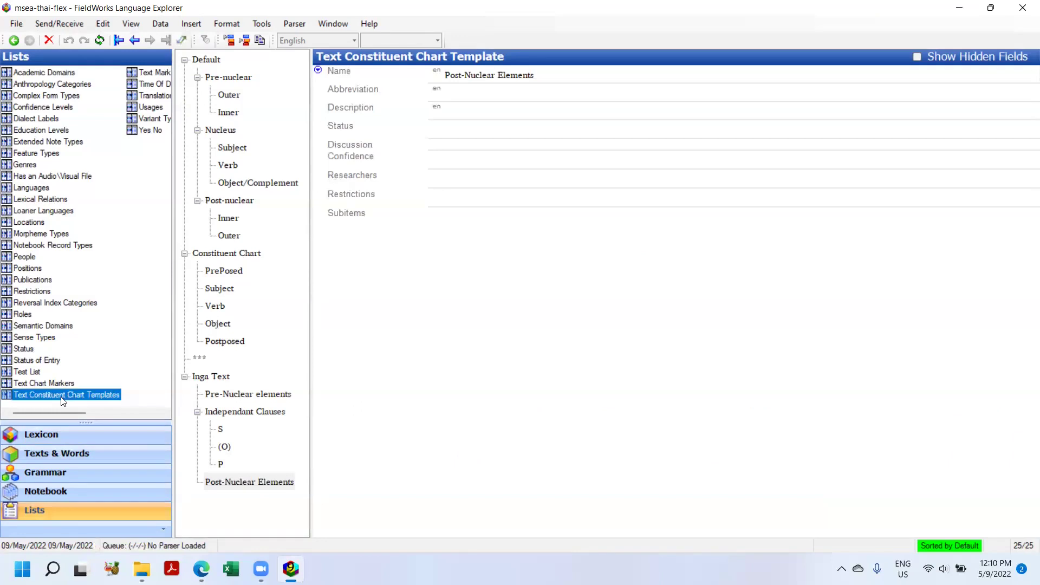
click(200, 360)
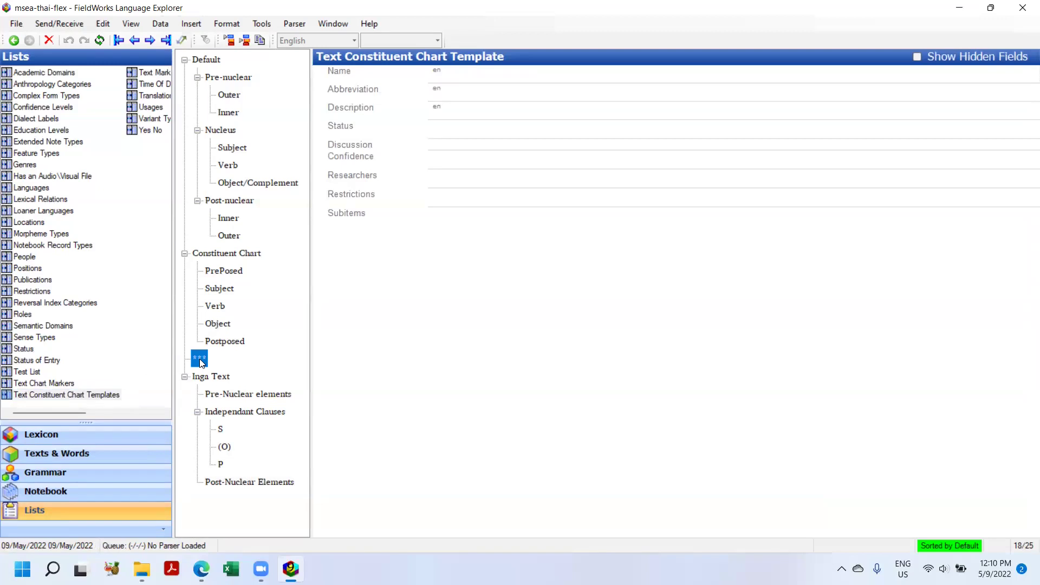
click(47, 40)
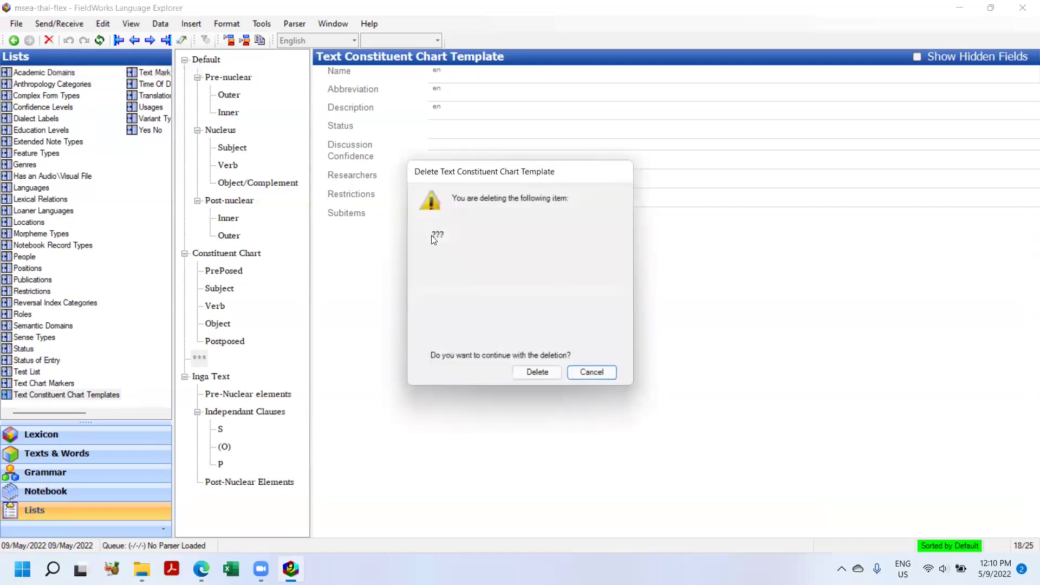
click(536, 372)
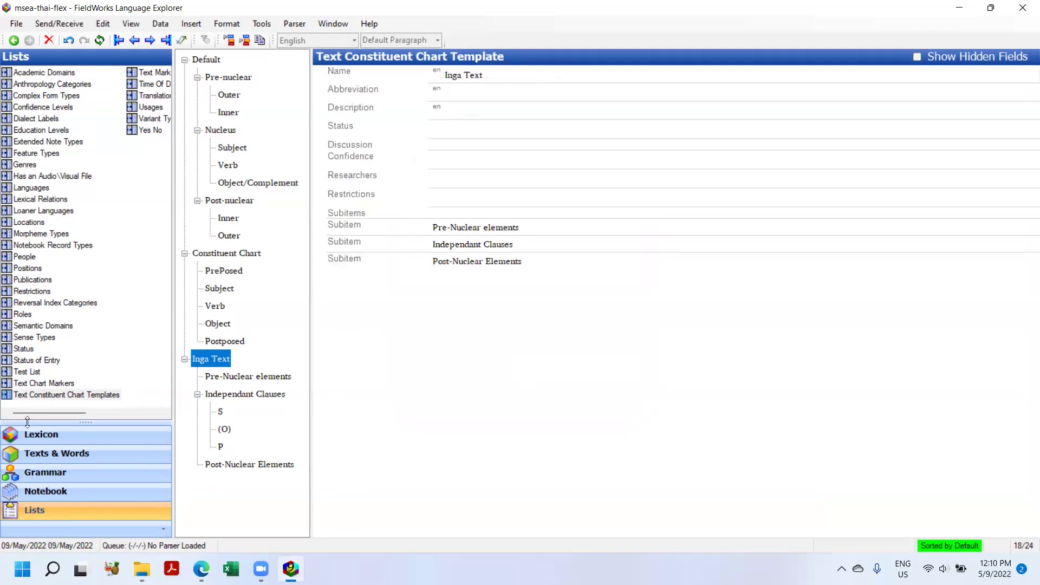
Switch the chicken text's chart to the Constituent Chart template.
click(43, 454)
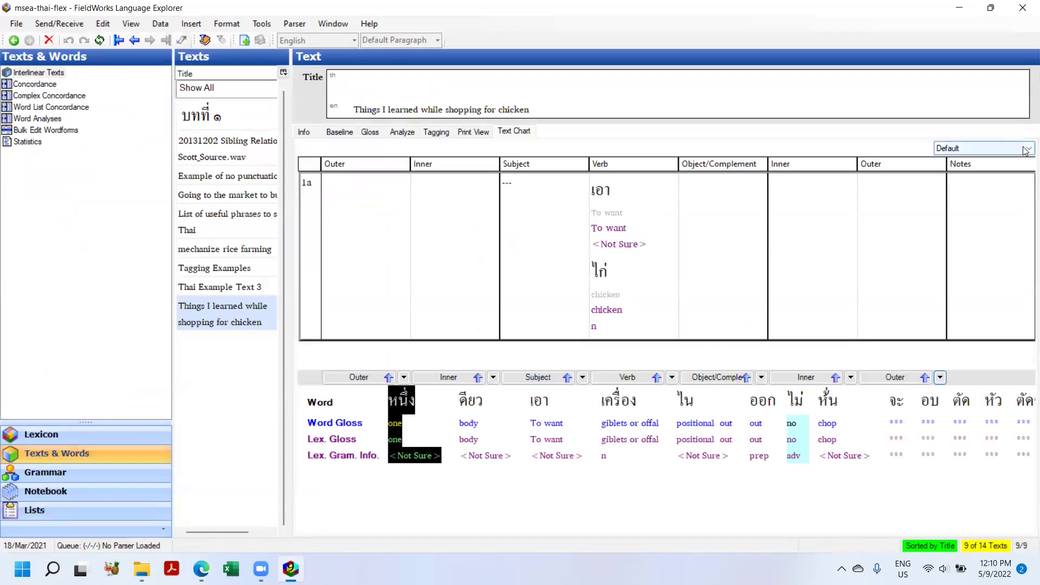
click(1026, 149)
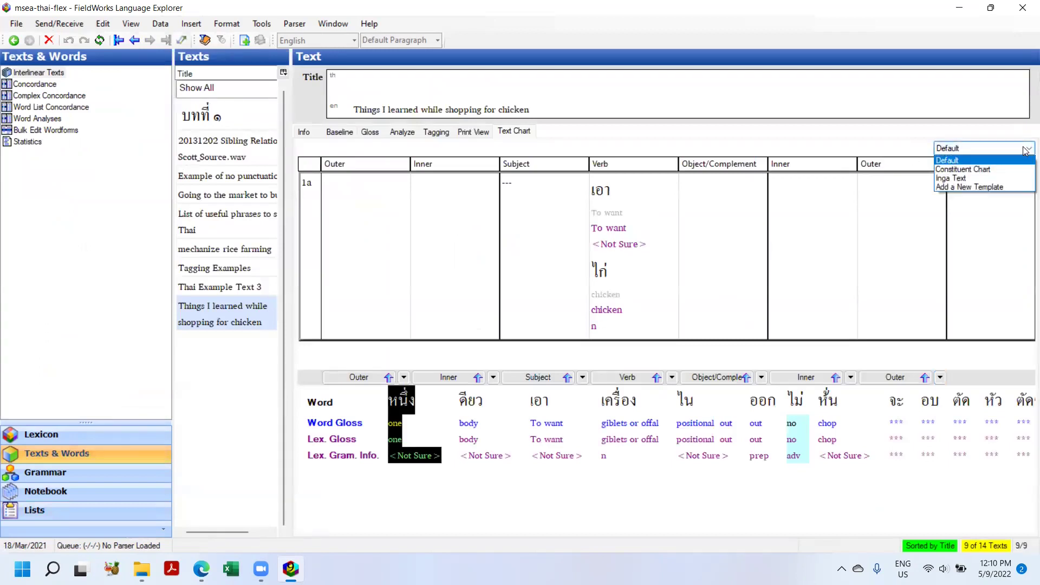
click(985, 170)
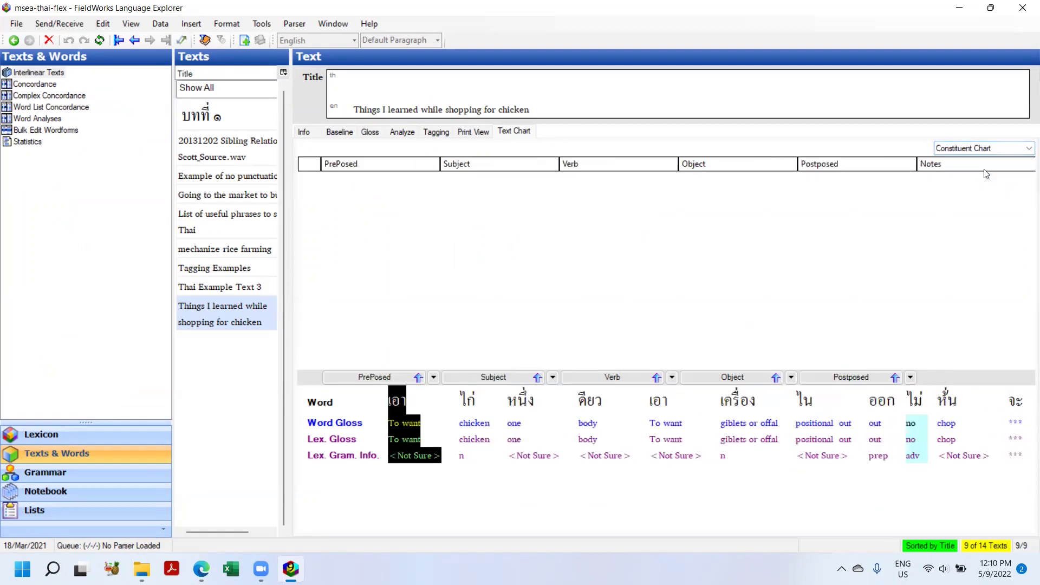
In row 1, chart เอา under PrePosed and ไก่, หนึ่ง, ดียว under Subject.
click(418, 378)
click(511, 377)
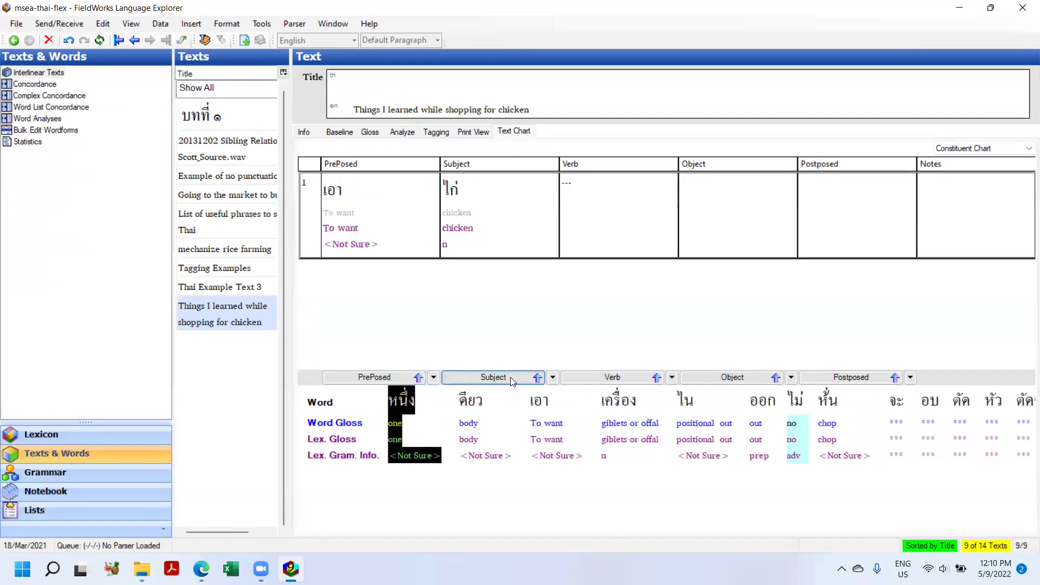
click(492, 415)
click(538, 387)
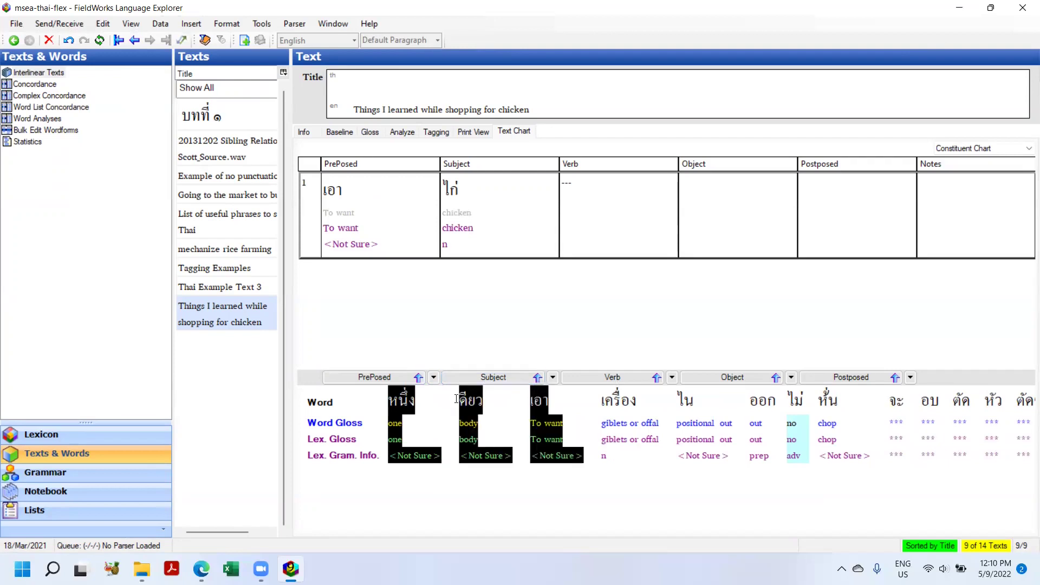
click(520, 450)
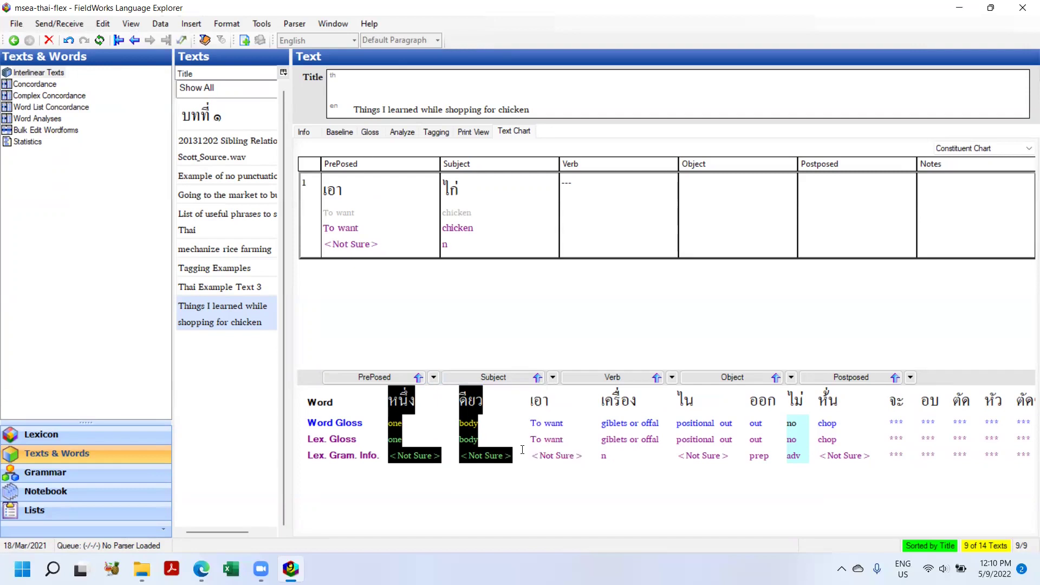
click(537, 378)
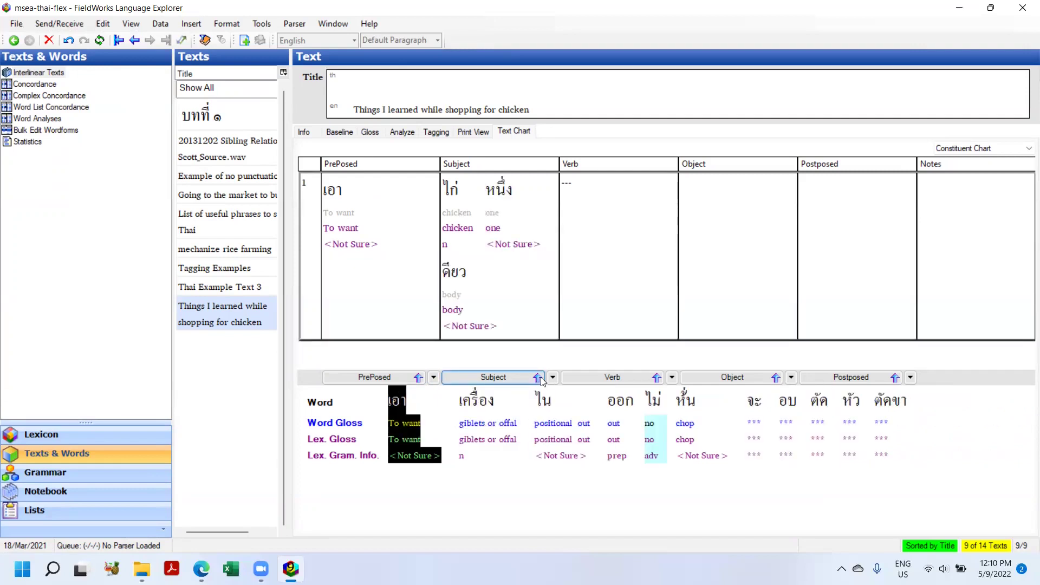
Switch the chart to the Inga Text template; chart เอา under Pre-Nuclear elements and chicken, one, body under S.
click(1025, 151)
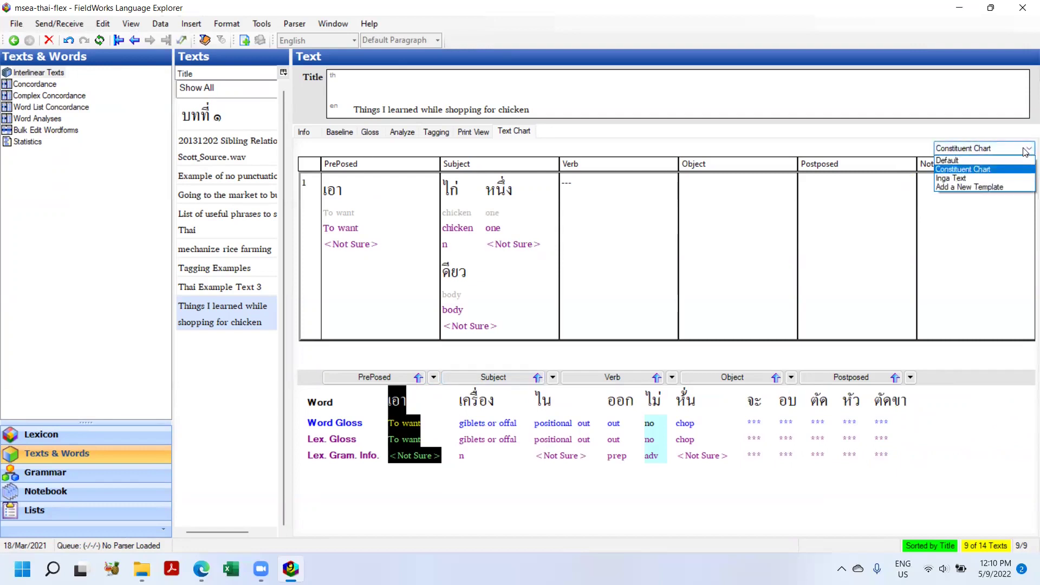
click(973, 176)
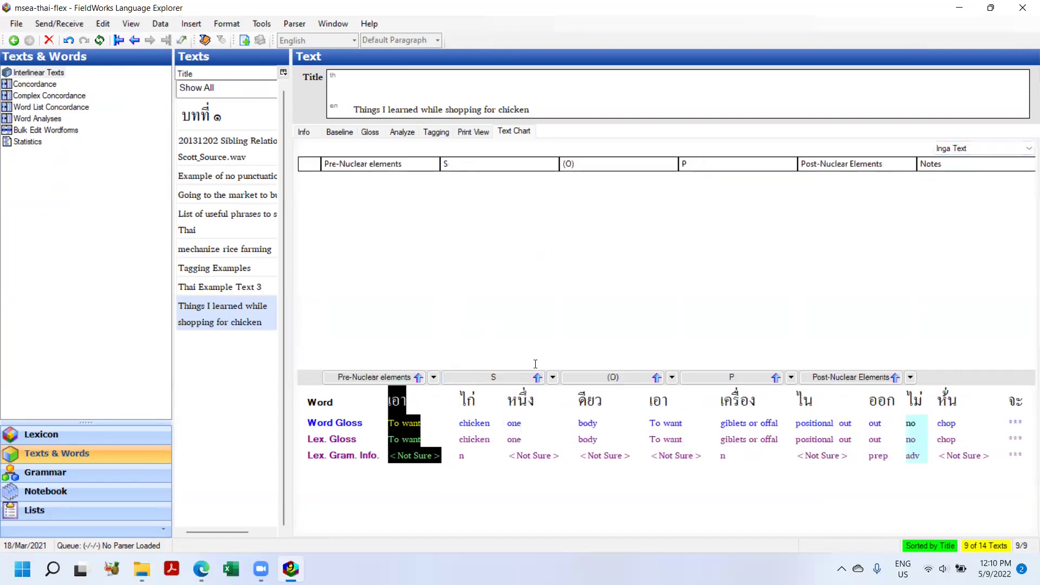
click(417, 378)
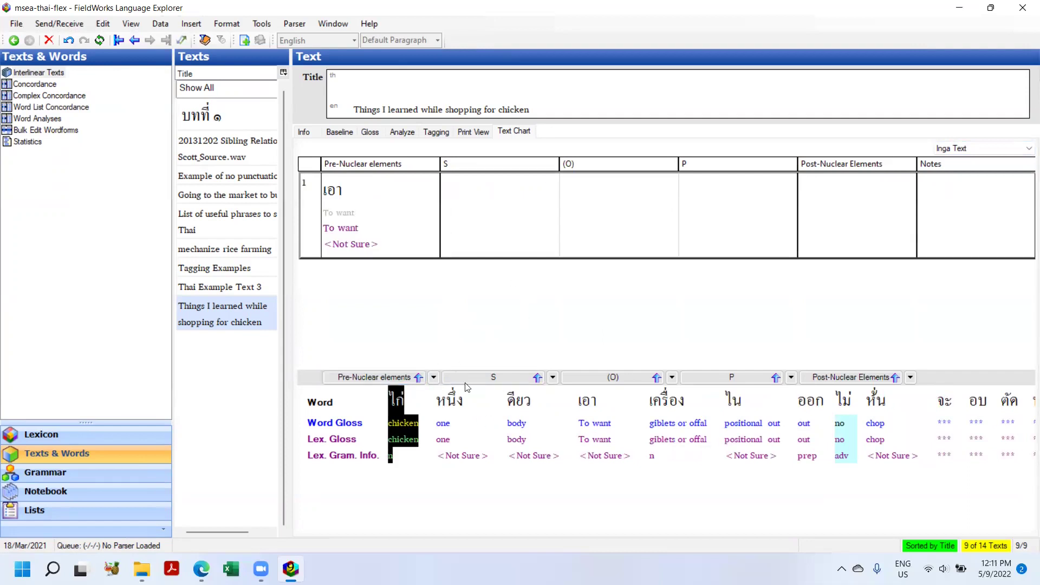
click(538, 378)
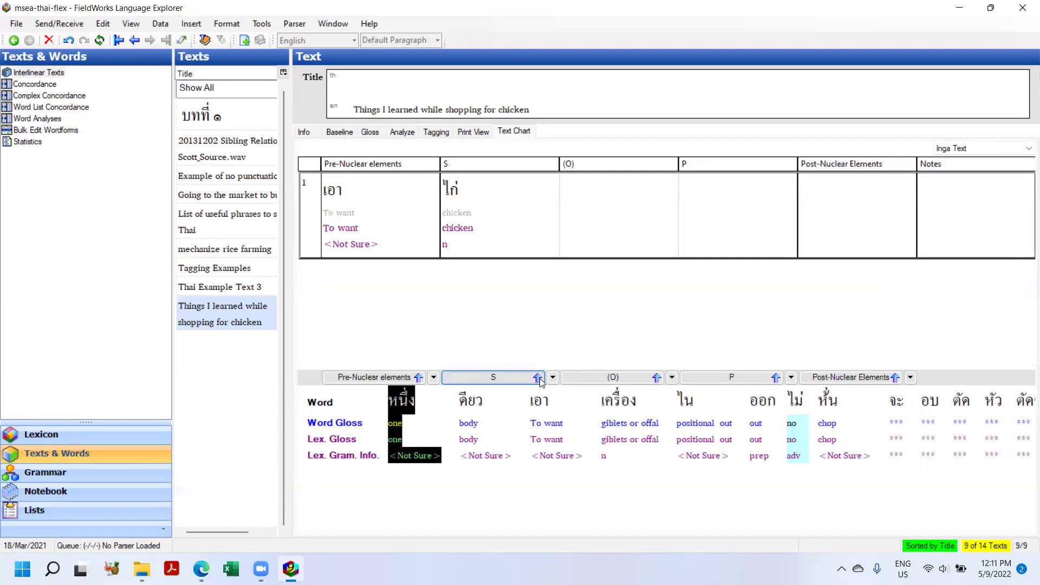
click(537, 378)
click(538, 377)
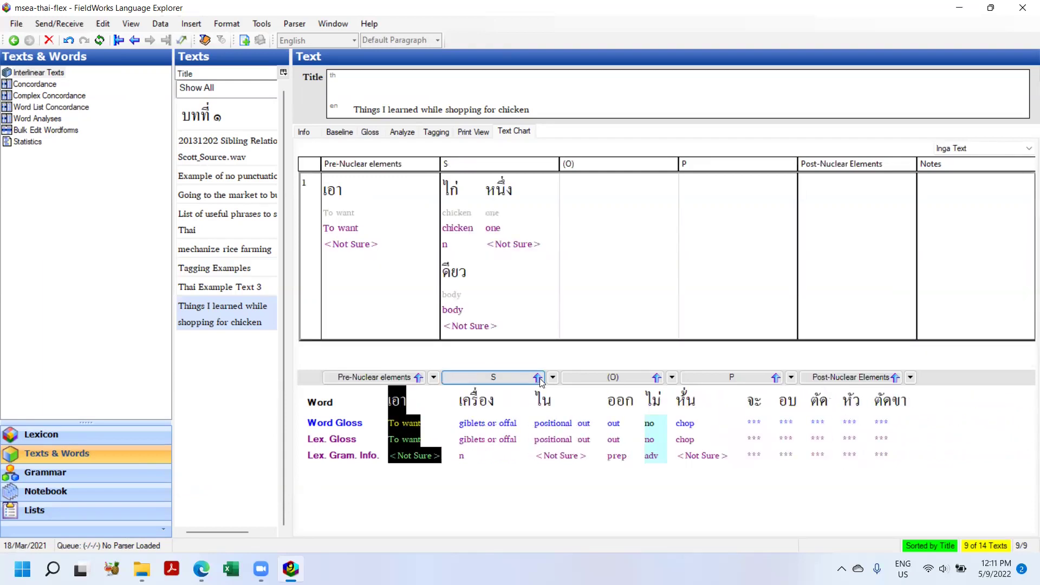
click(1025, 150)
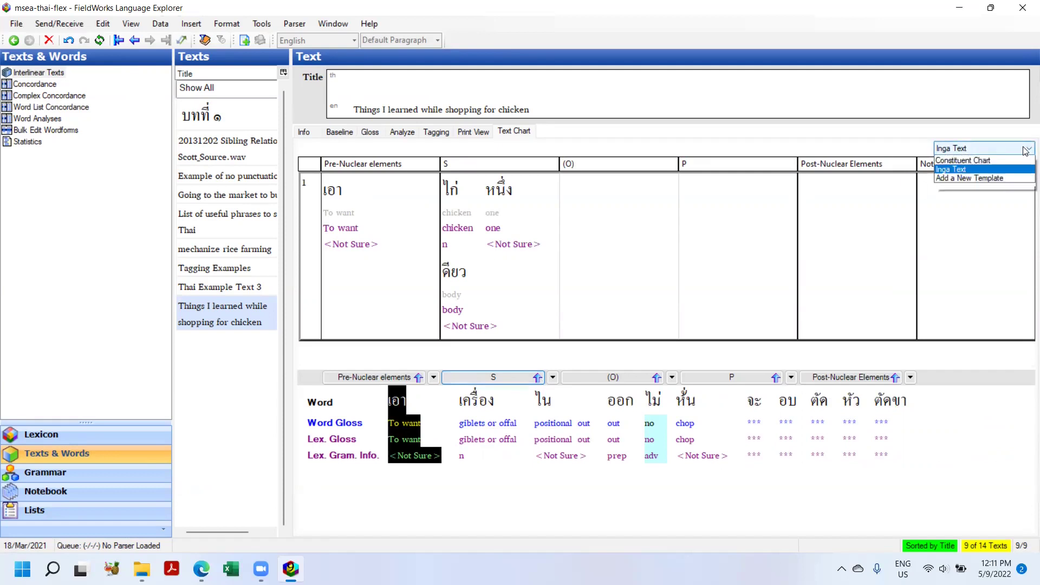
click(977, 163)
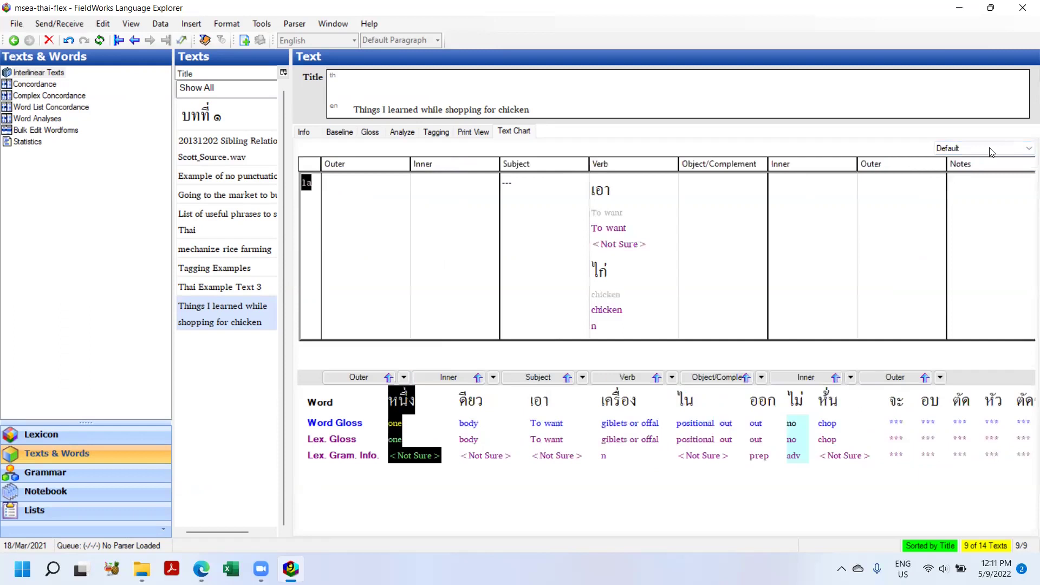
click(1024, 149)
click(980, 172)
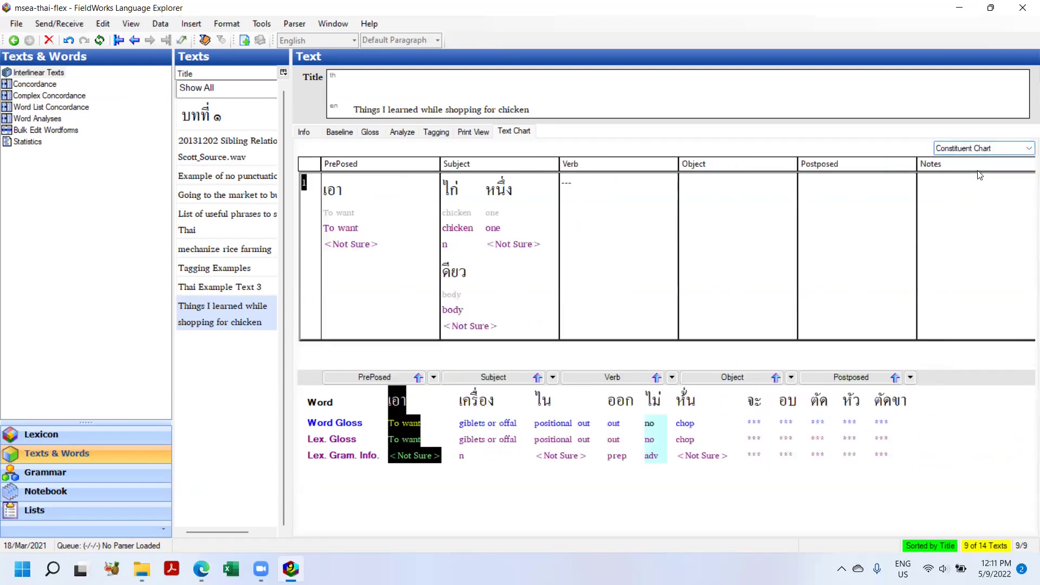
click(1001, 150)
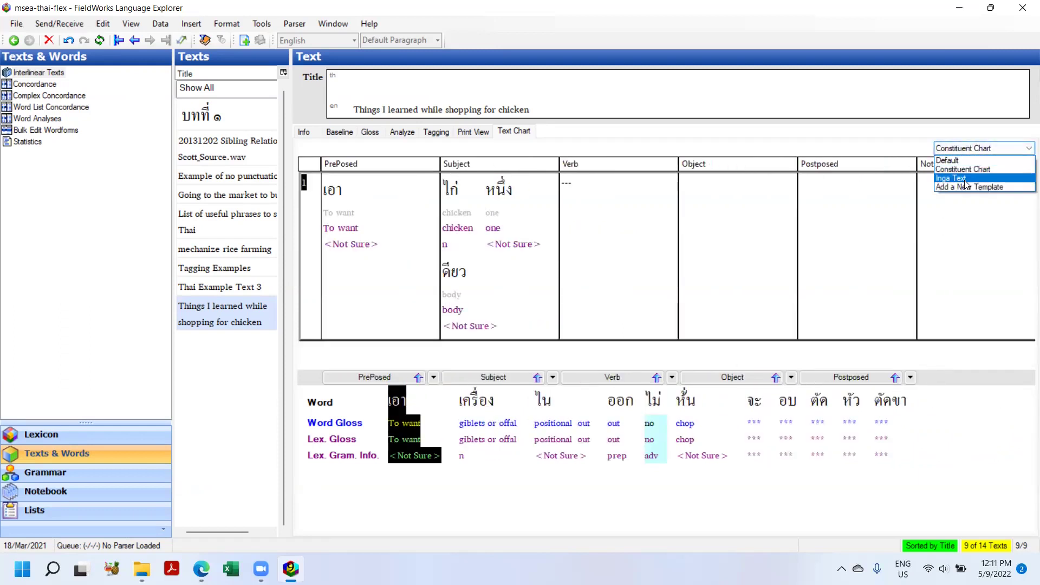
click(964, 180)
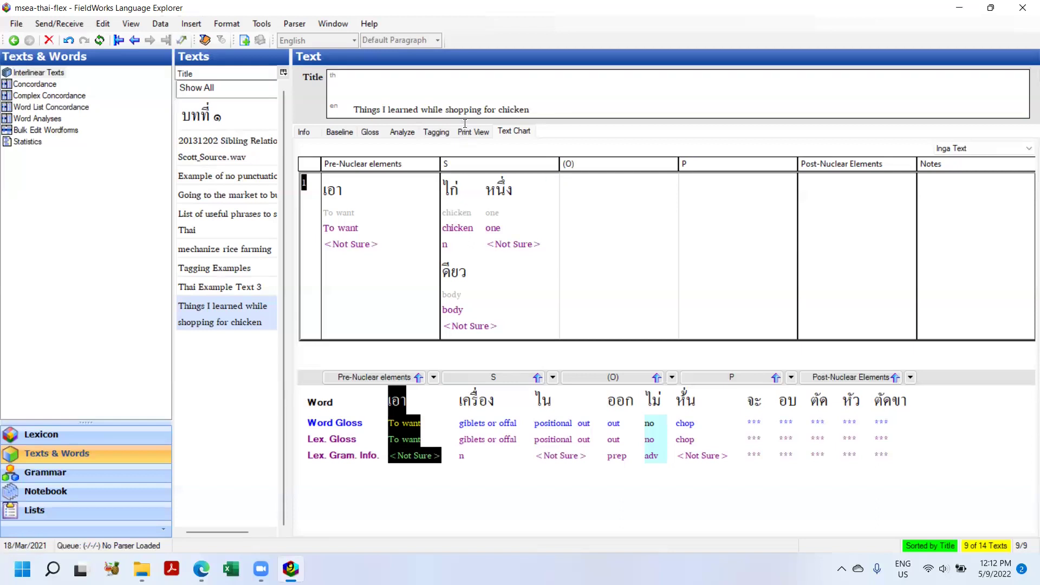
In the Tagging view, tag sentence 2's เอา as Subject under Grammatical Relations-Functional.
click(432, 133)
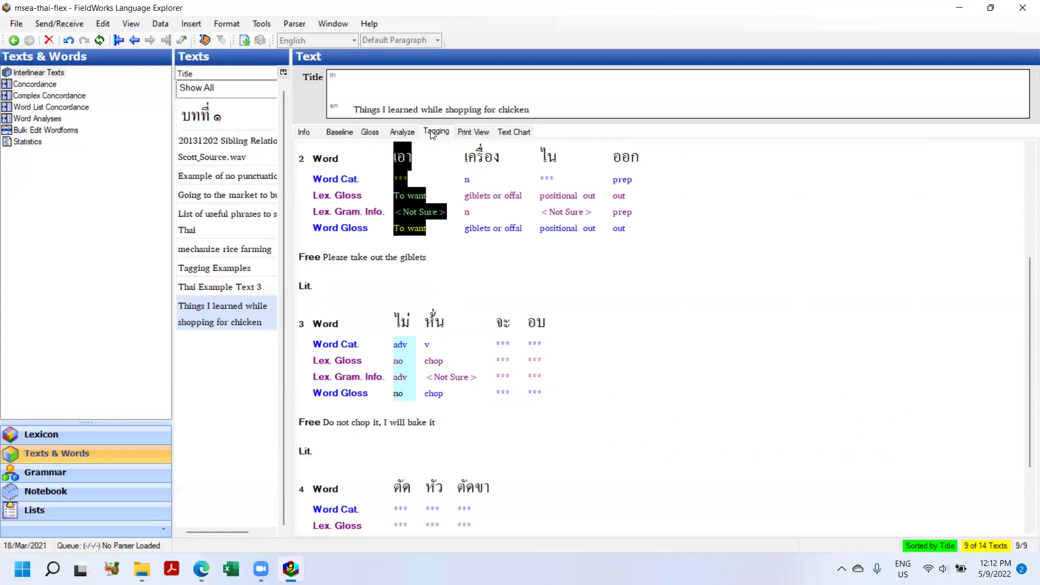
right_click(410, 153)
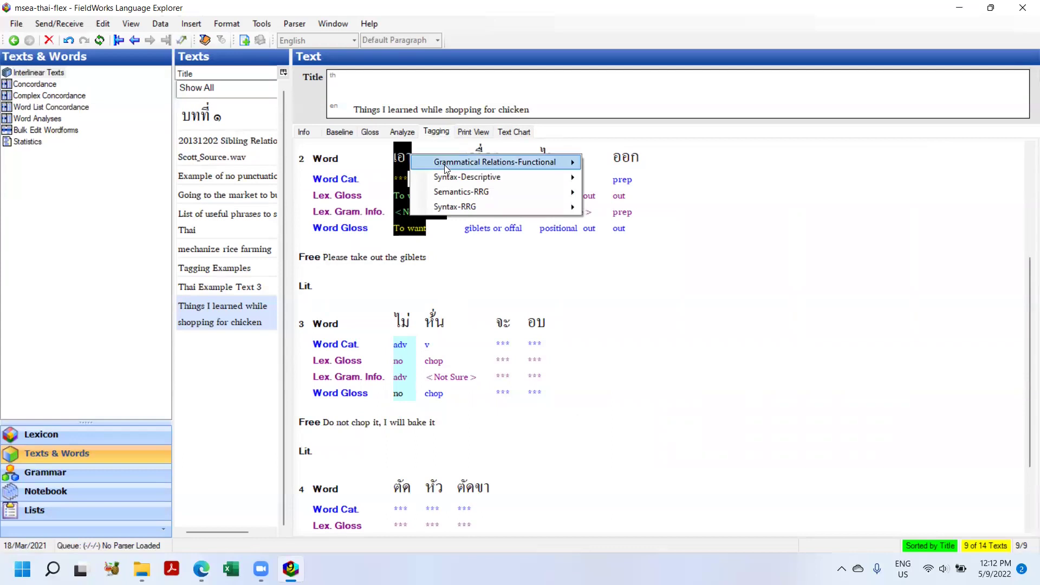
mouse_move(444, 165)
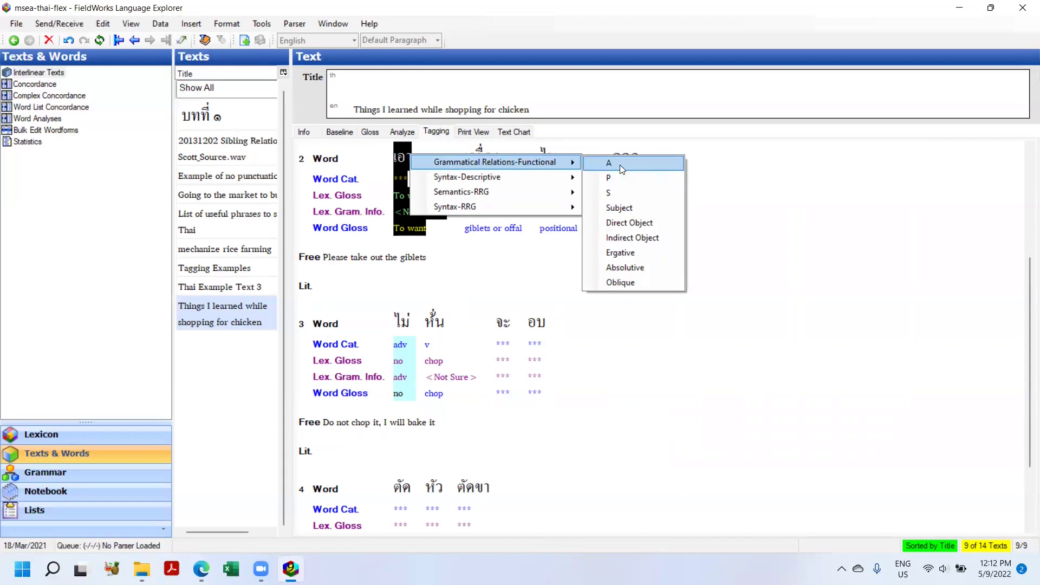
click(630, 207)
Tag เครื่อง ('giblets or offal') in sentence 2 as Direct Object.
click(483, 194)
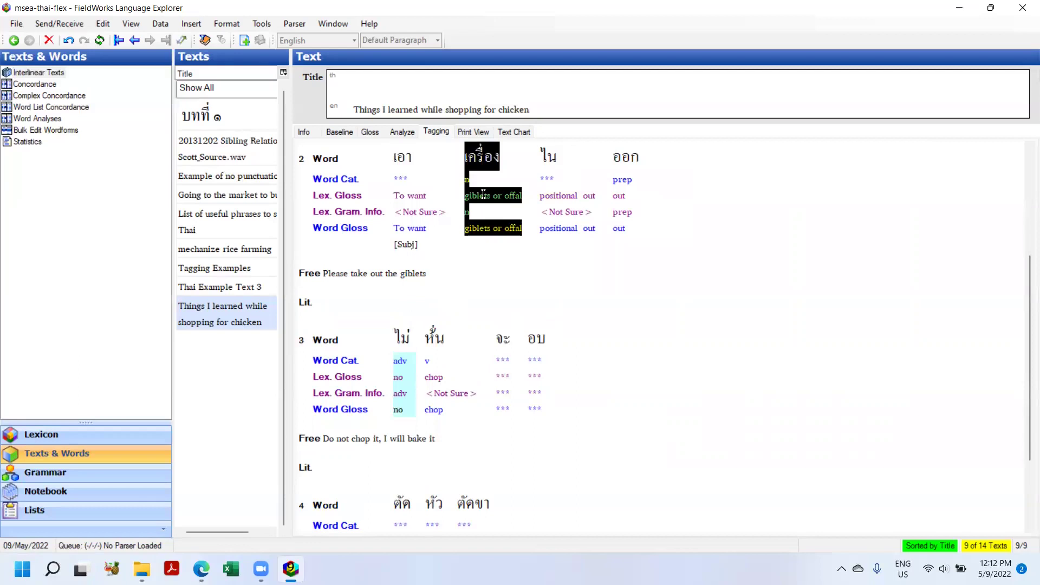
right_click(483, 194)
mouse_move(524, 201)
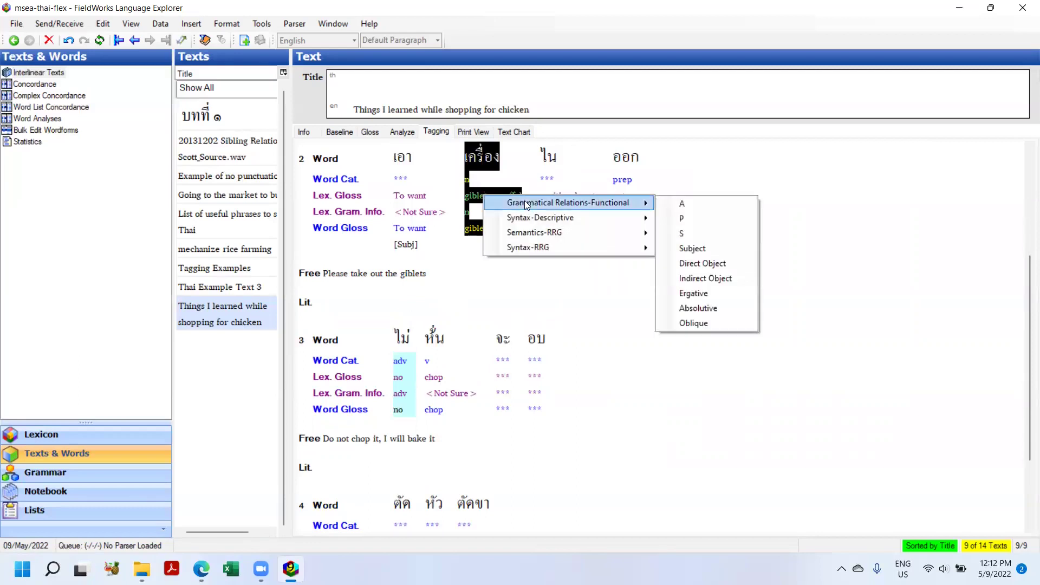
click(694, 263)
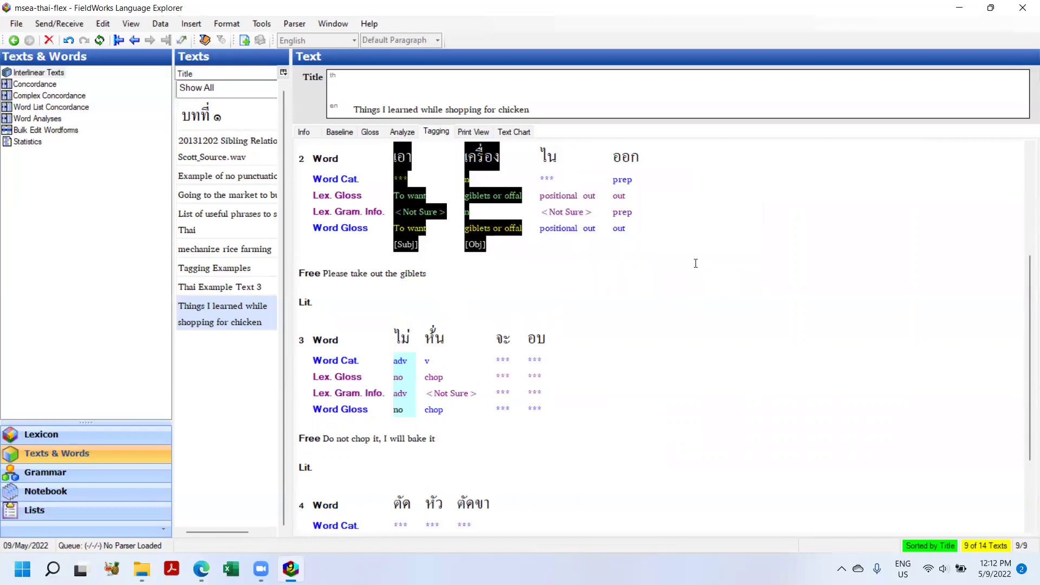
right_click(410, 202)
mouse_move(443, 226)
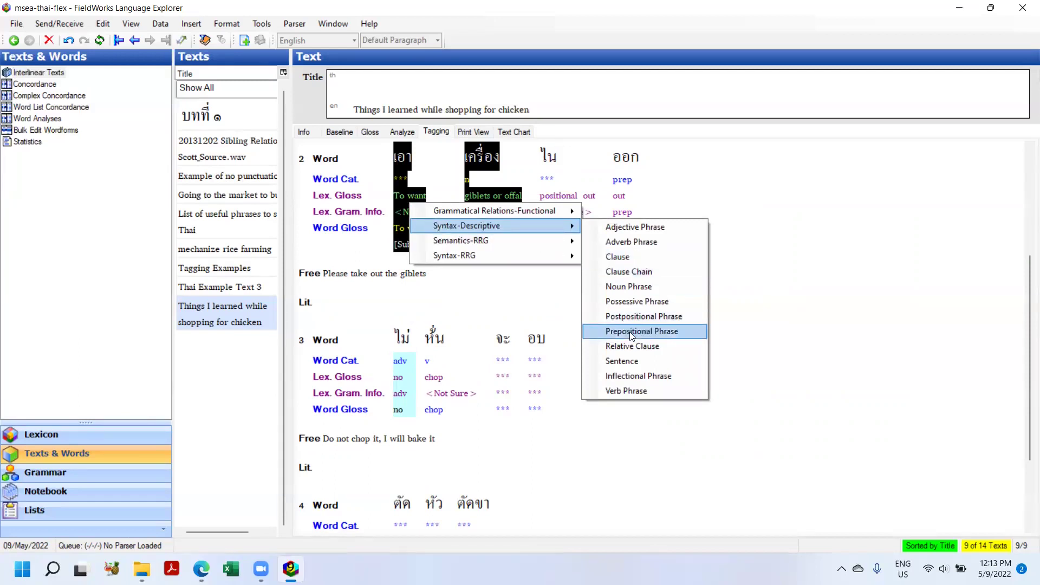
Give line 2's เอา Verb Phrase, ACTOR and CLAUSE tags beneath its Subject tag.
click(625, 390)
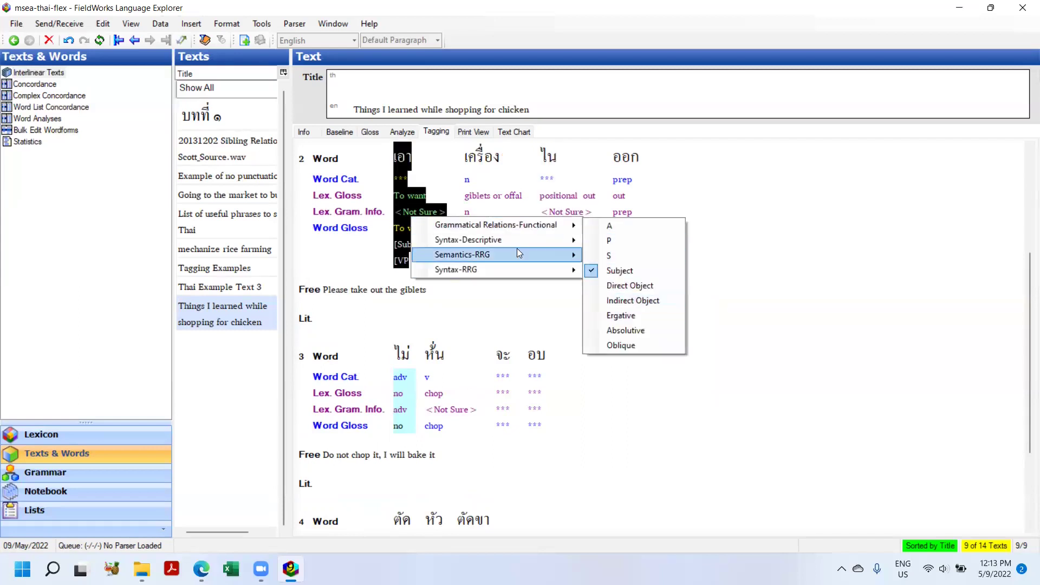
mouse_move(514, 254)
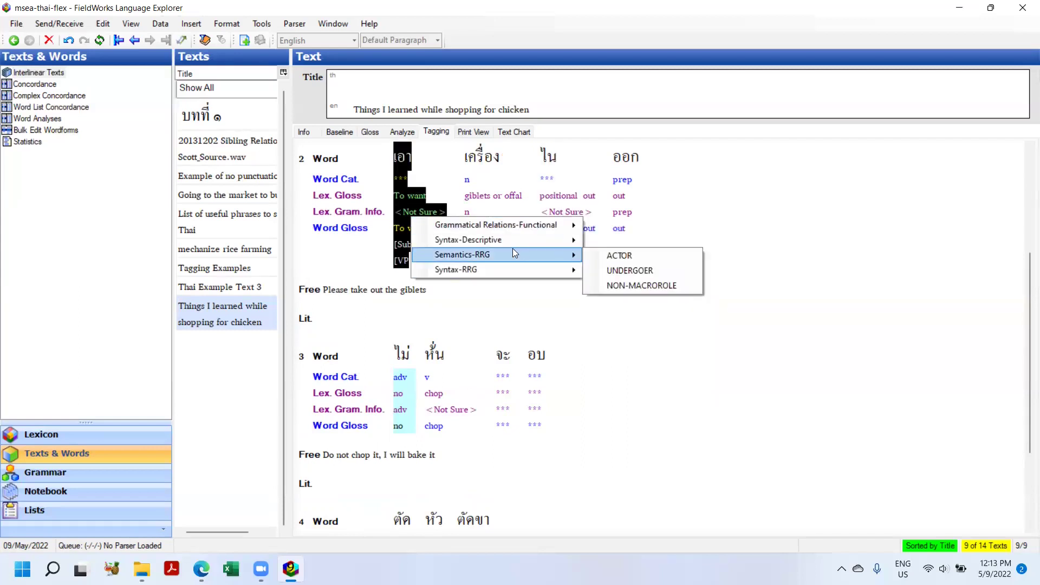
click(621, 256)
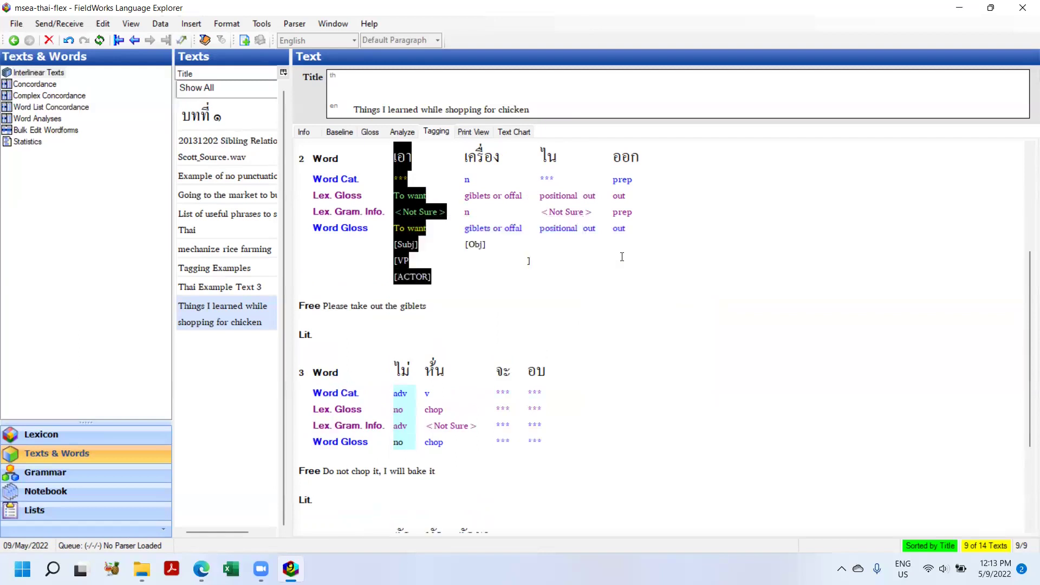
right_click(427, 213)
mouse_move(471, 264)
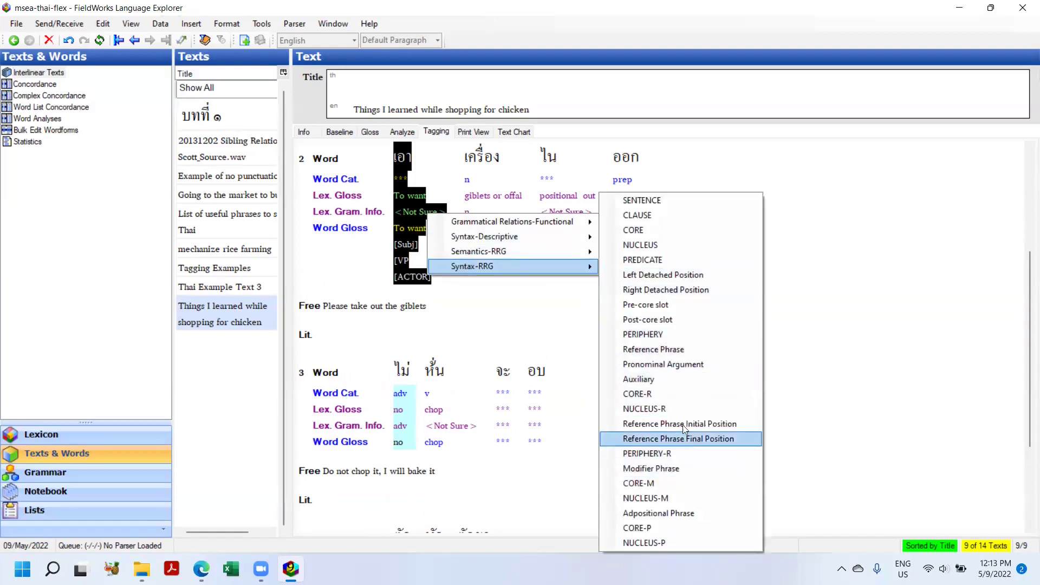
click(657, 214)
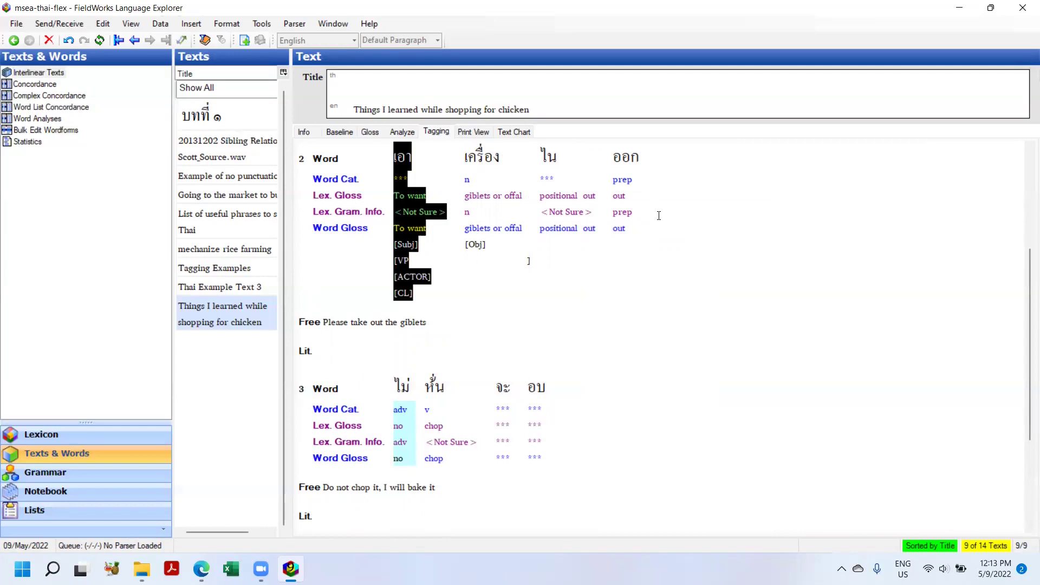
key(alt+Tab)
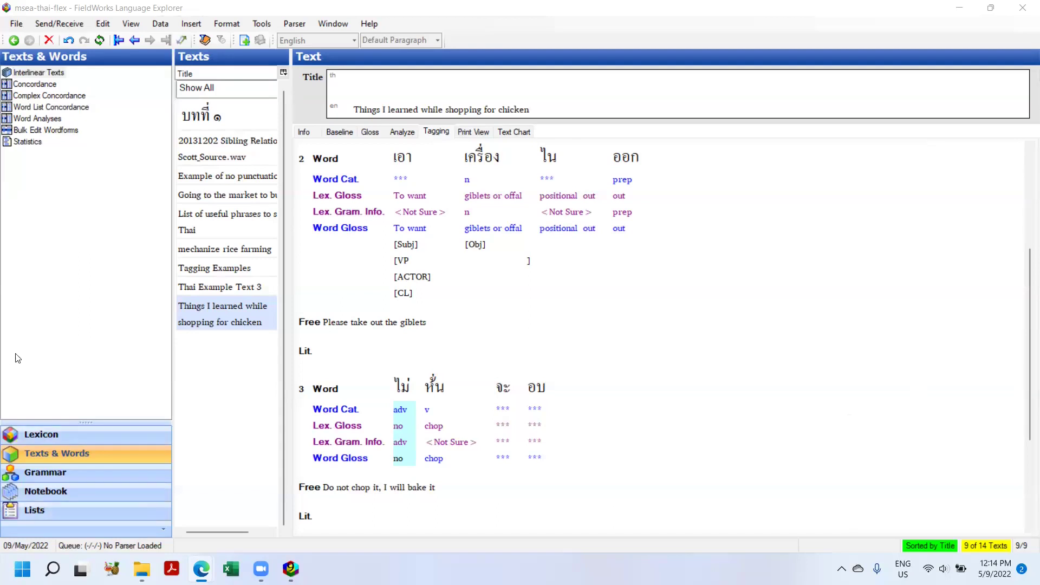
Return to FLEx's Lexicon entries and open the File menu showing Upload to Webonary.
click(59, 436)
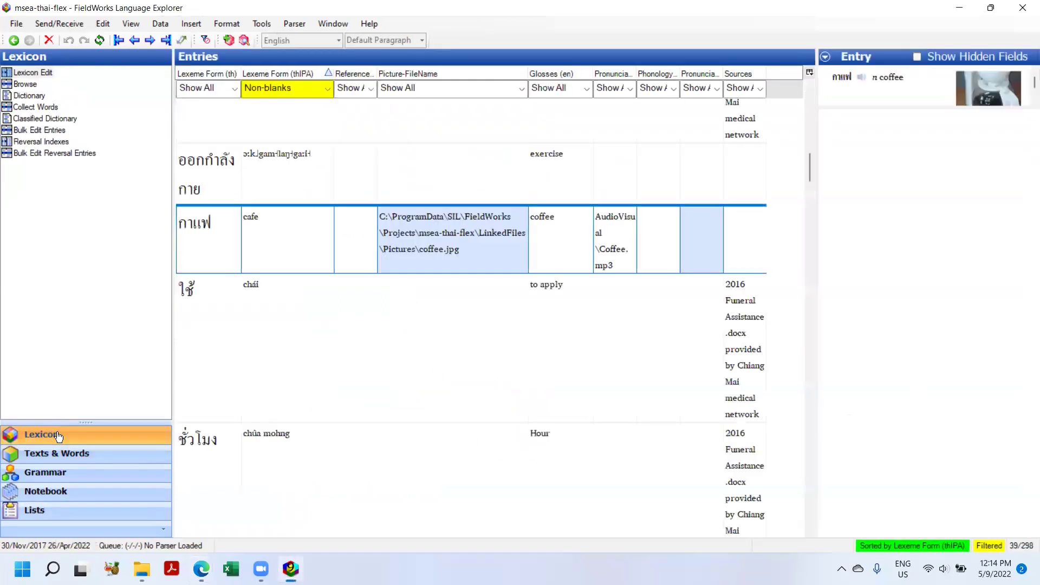
click(16, 23)
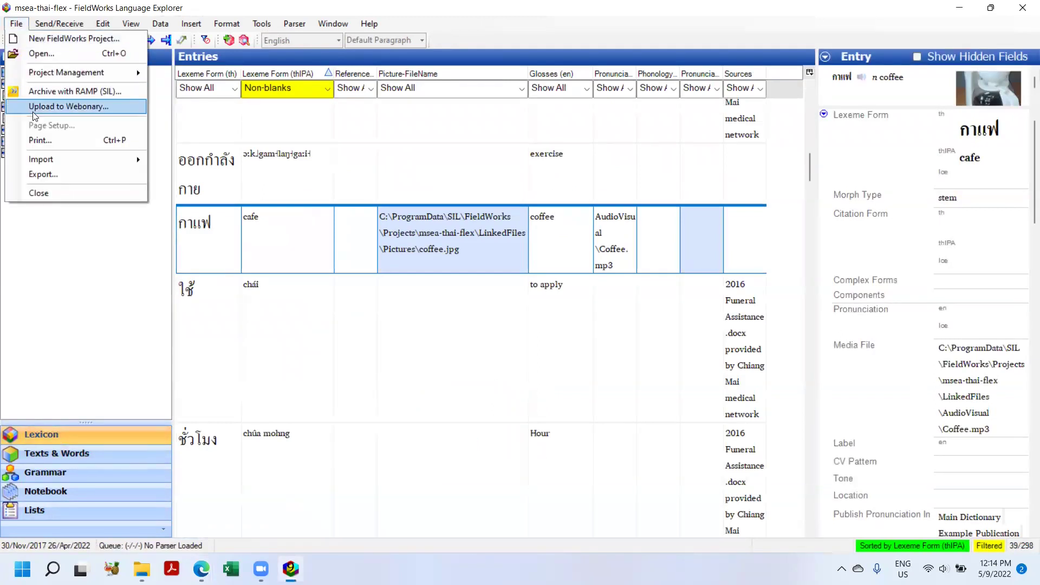